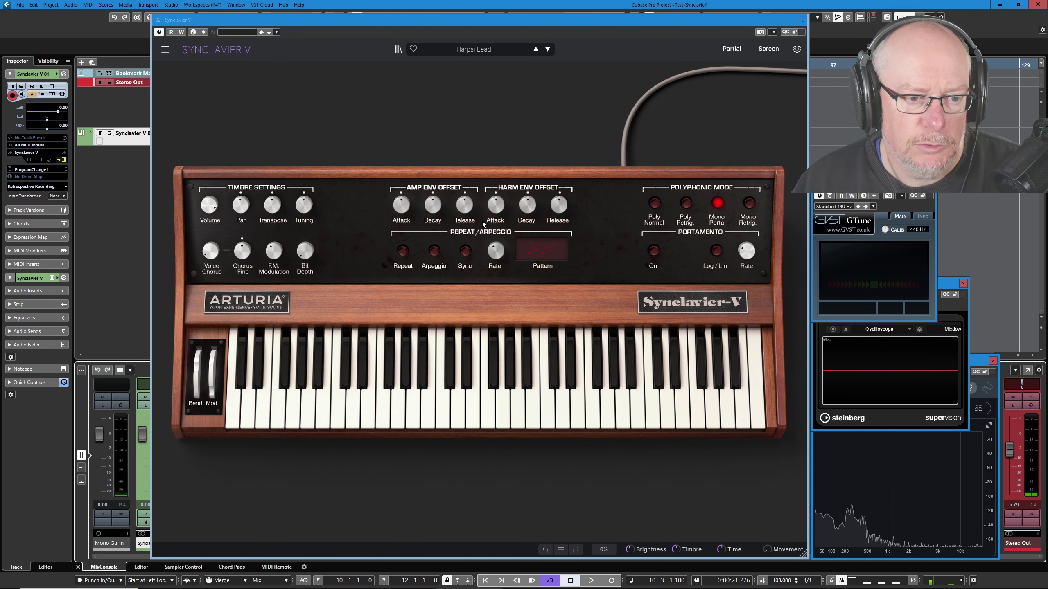
# Step: Move from the mixer overview to the Engine page and select Partial 4's synthesized carrier
pyautogui.click(769, 49)
pyautogui.click(383, 87)
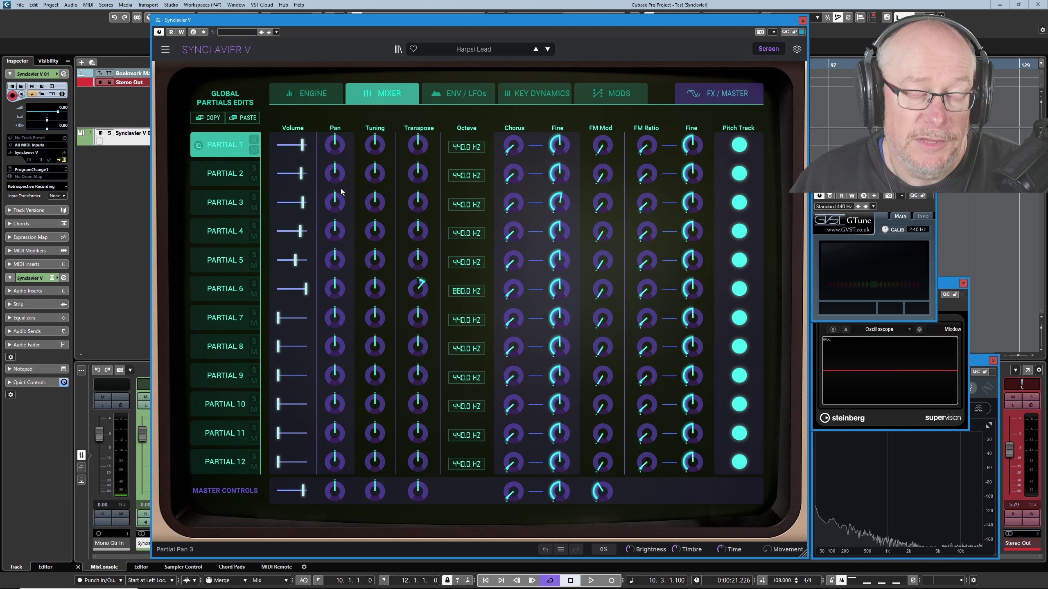
pyautogui.click(330, 95)
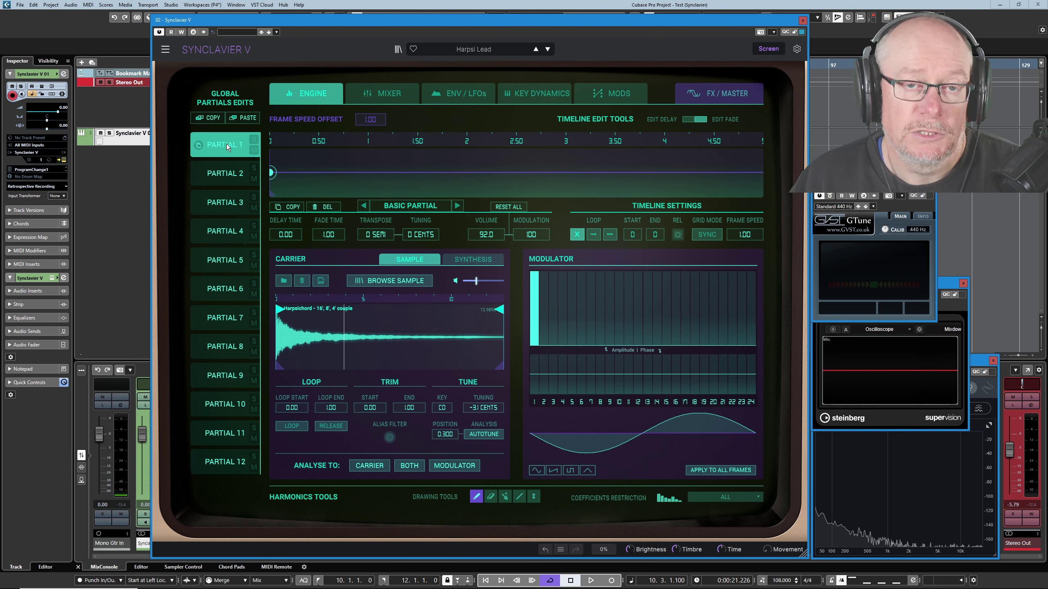
pyautogui.click(225, 231)
pyautogui.click(473, 259)
pyautogui.click(300, 470)
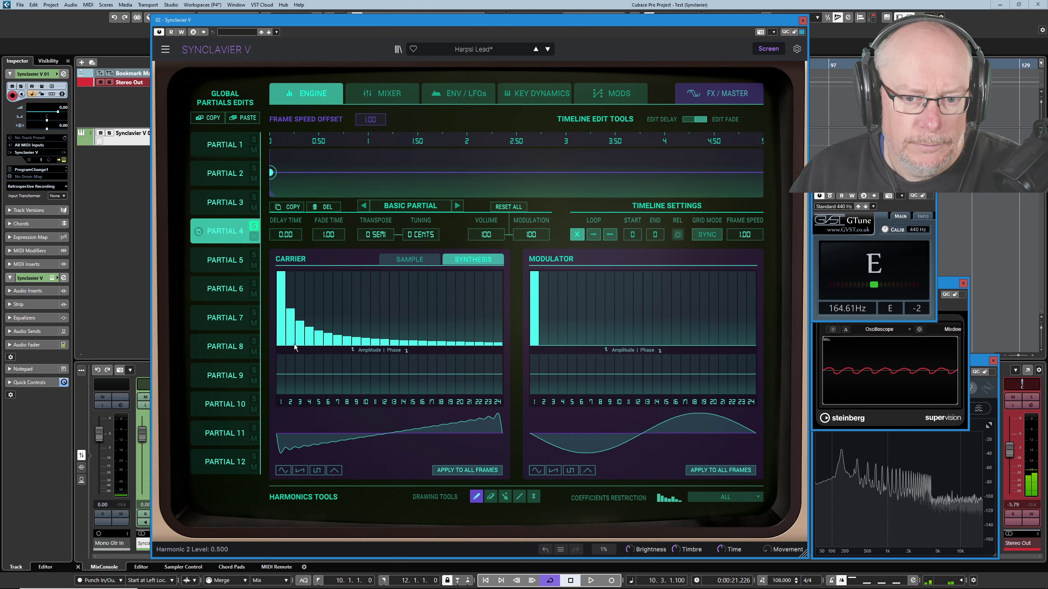
pyautogui.click(240, 261)
pyautogui.click(254, 254)
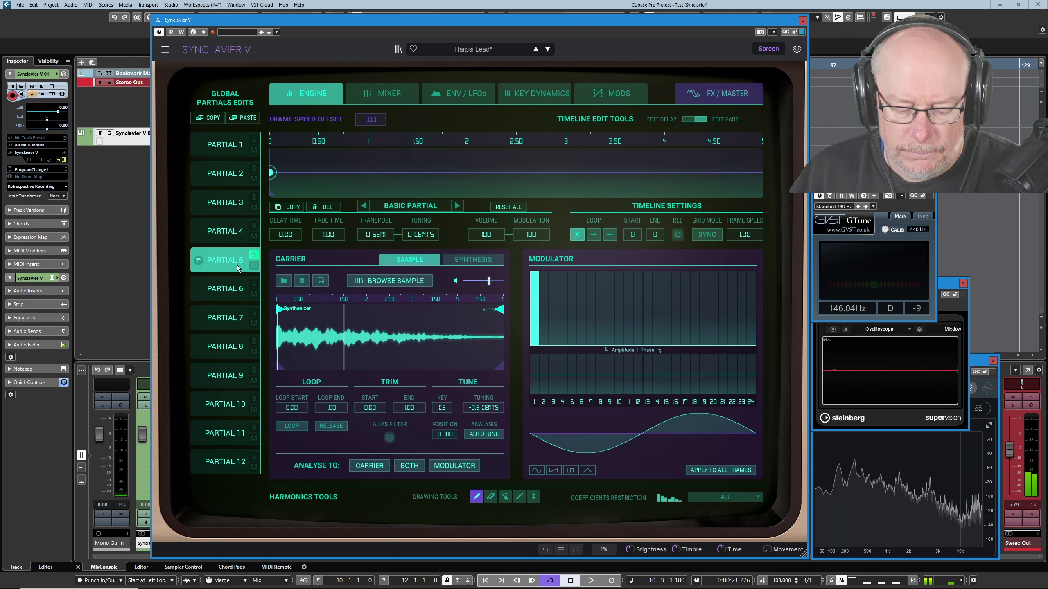
# Step: Select and solo Partial 6 to hear its 'Harpsichord - 16', 8', 4' couple' sample alone
pyautogui.click(238, 289)
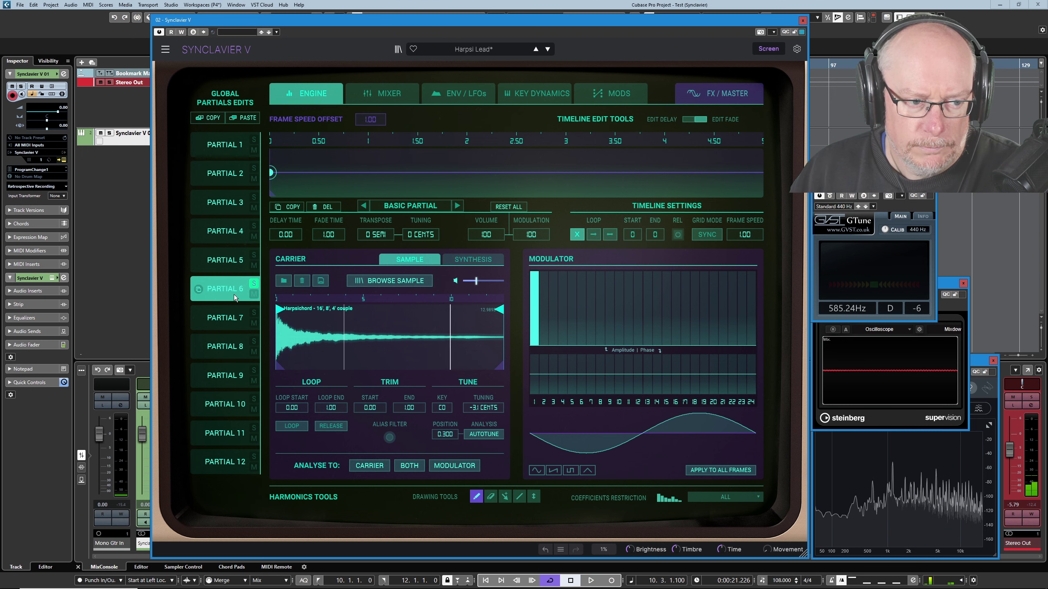
pyautogui.click(253, 285)
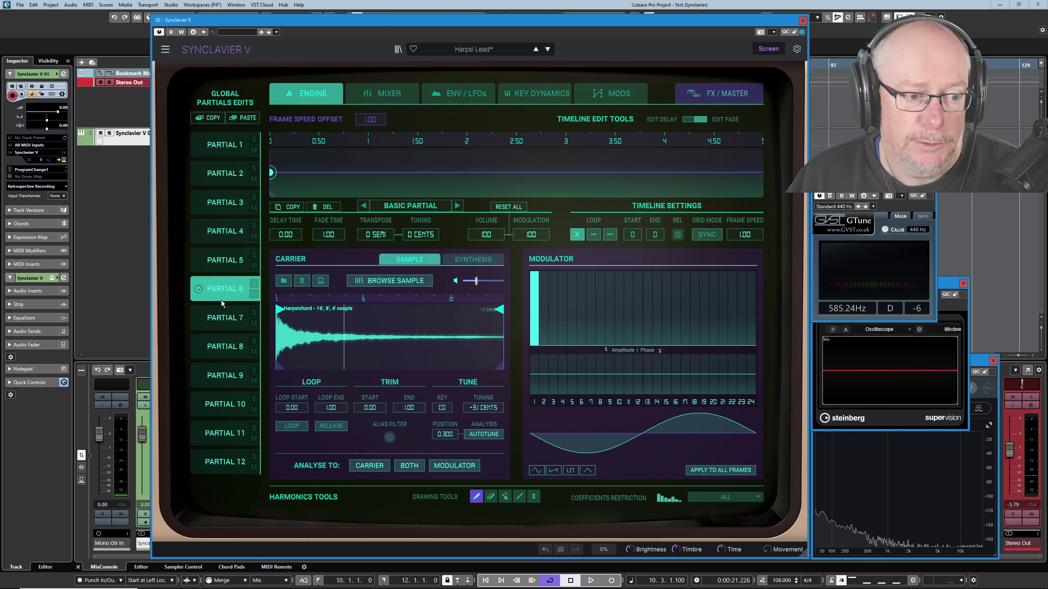
# Step: Alternate between Partials 1 and 6, soloing each in turn to compare their harpsichord samples
pyautogui.click(224, 145)
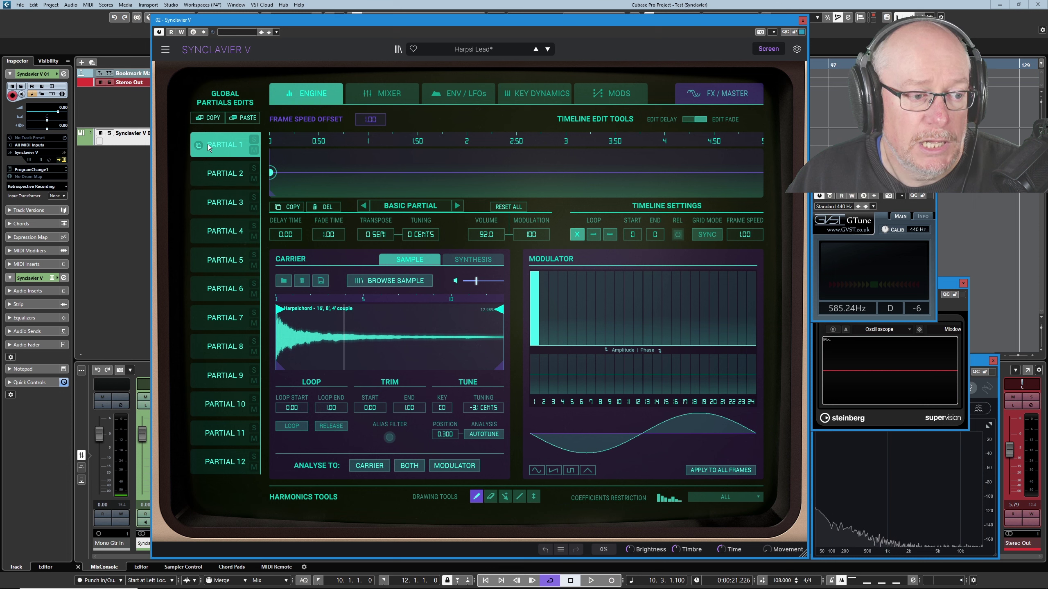
pyautogui.click(226, 295)
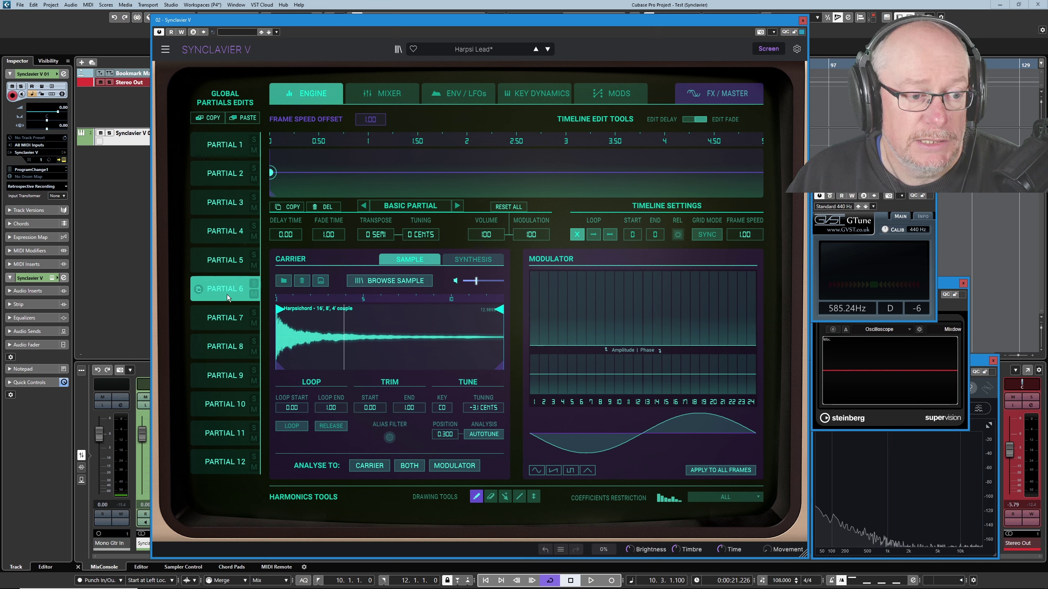
pyautogui.click(225, 145)
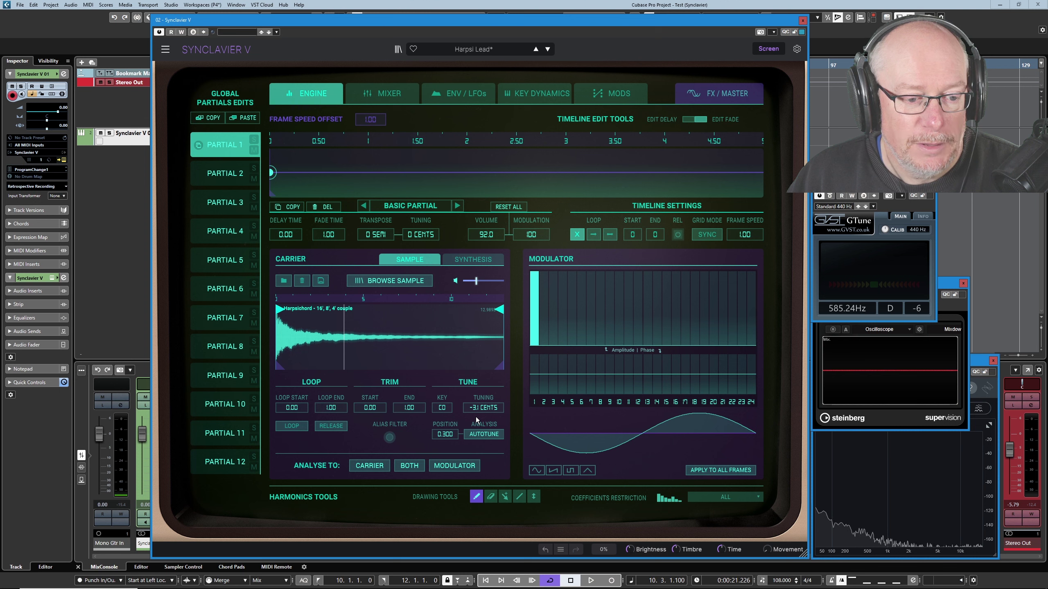
pyautogui.click(239, 293)
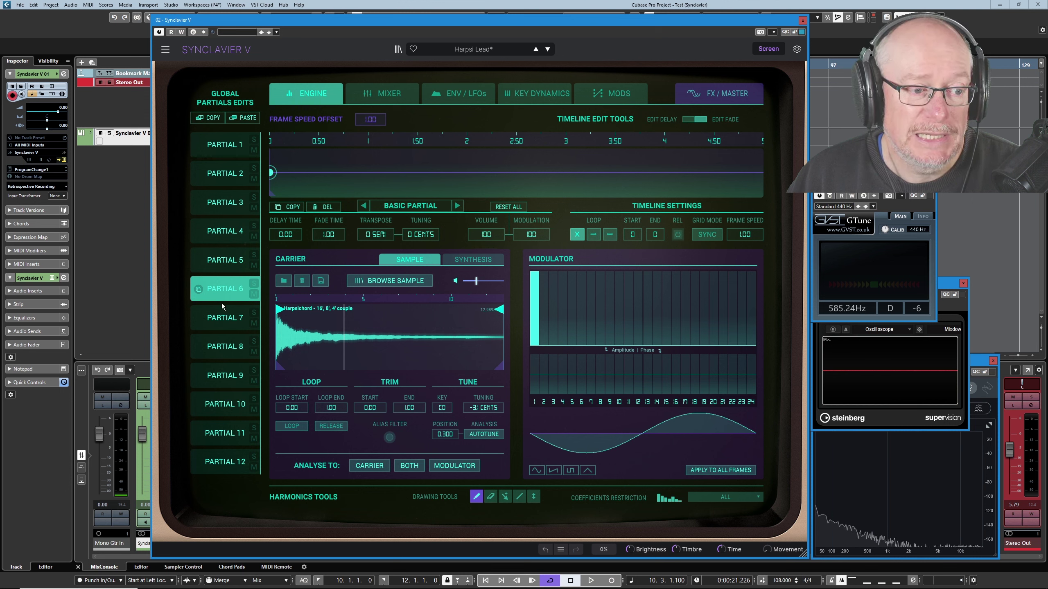
pyautogui.click(229, 148)
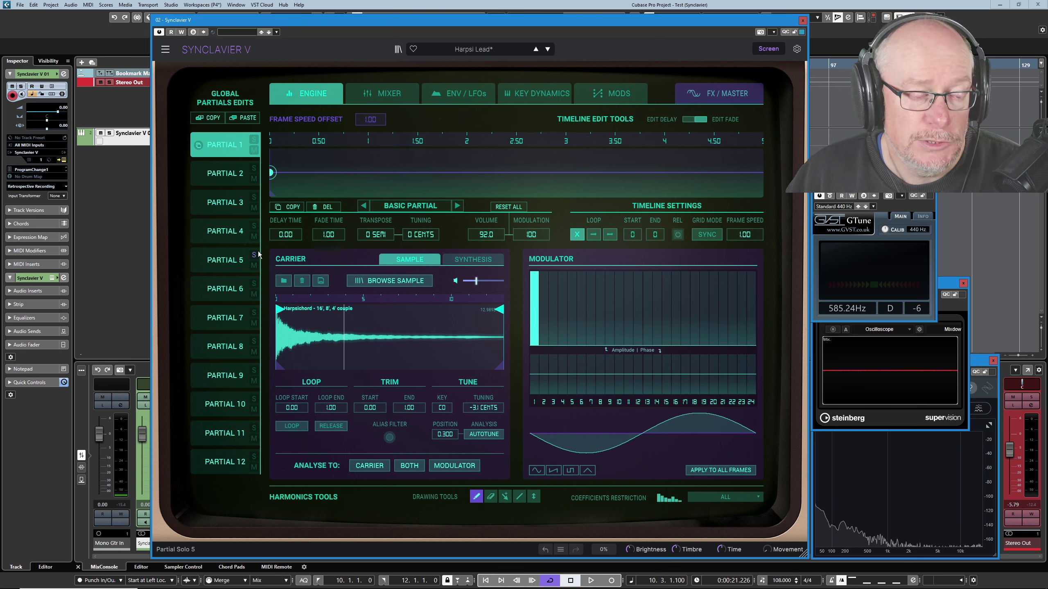
pyautogui.click(254, 139)
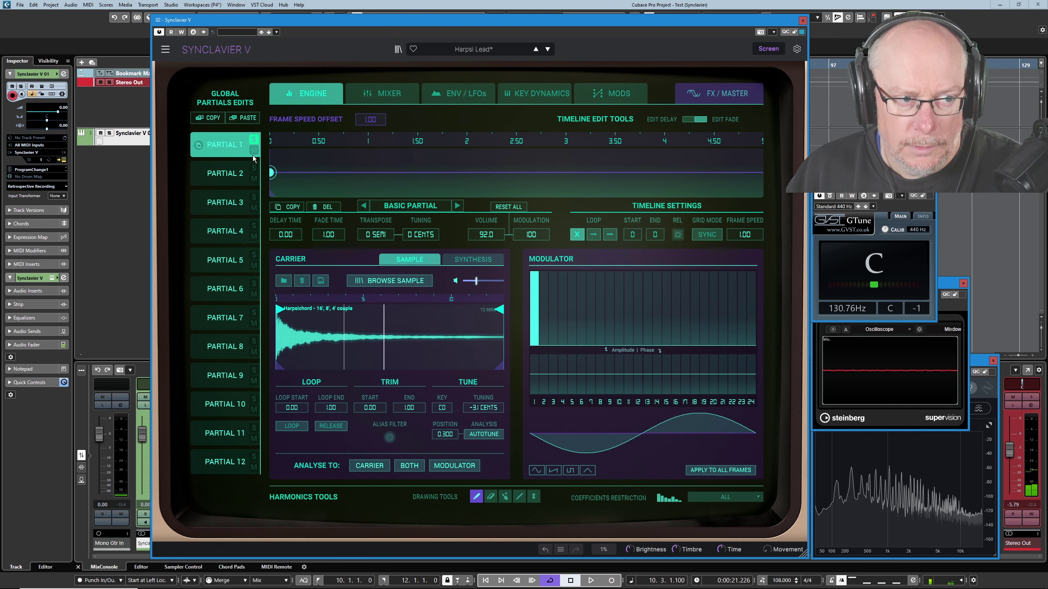
pyautogui.click(226, 297)
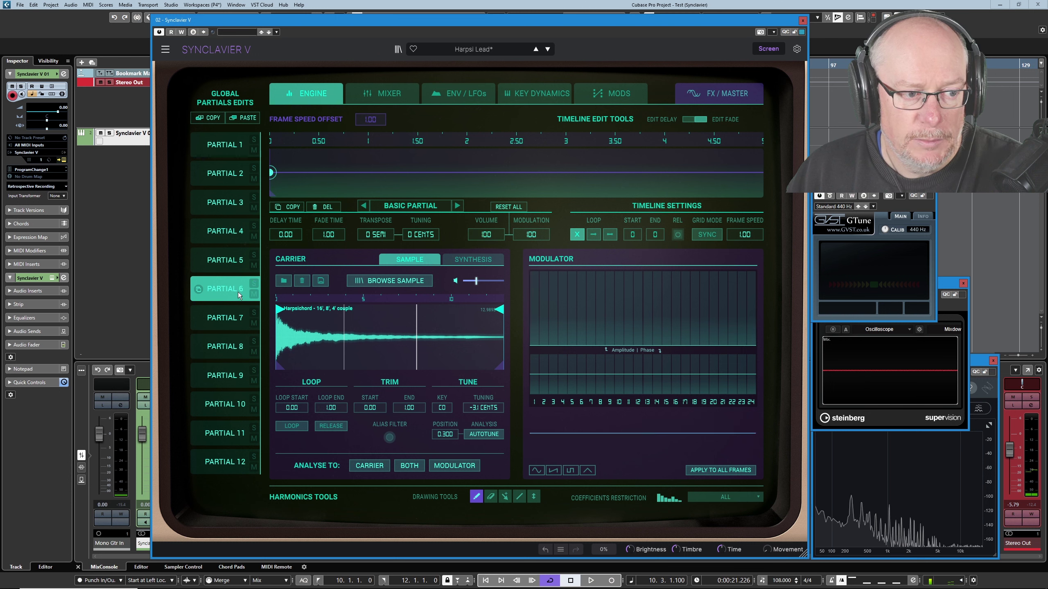
pyautogui.click(254, 284)
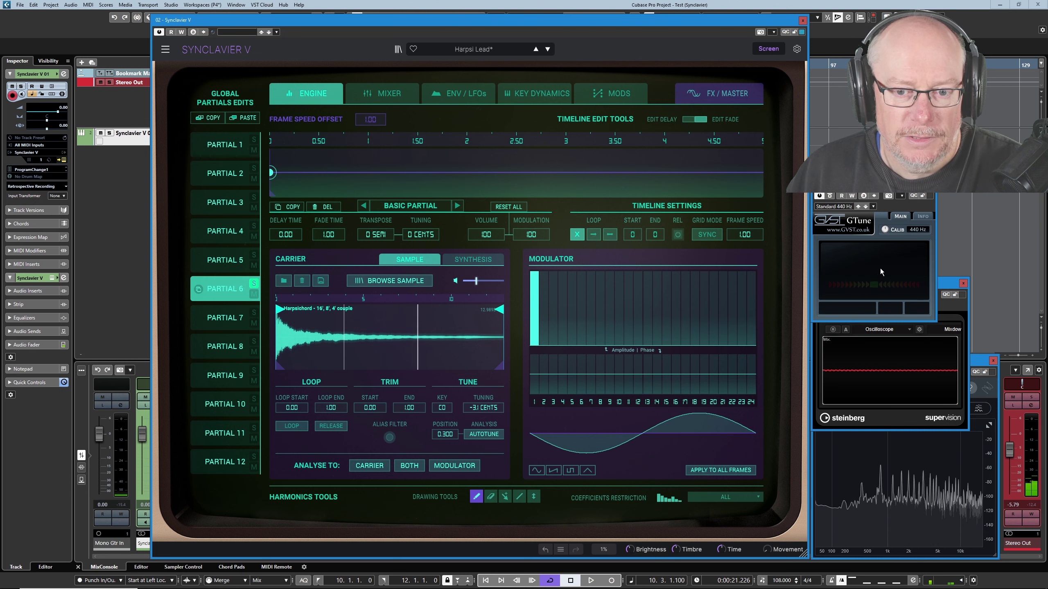
pyautogui.click(225, 145)
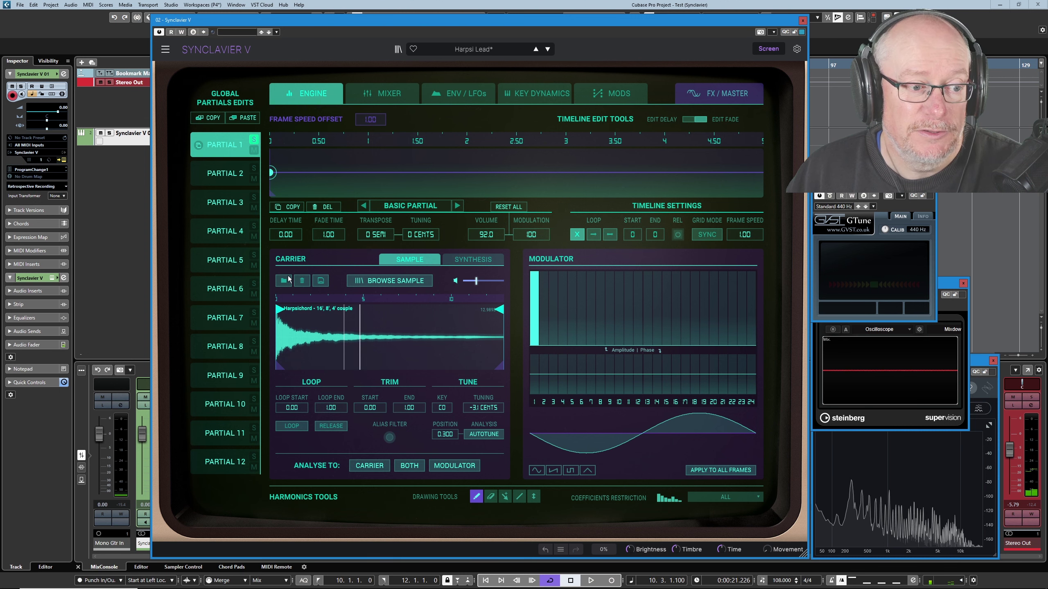
pyautogui.click(233, 293)
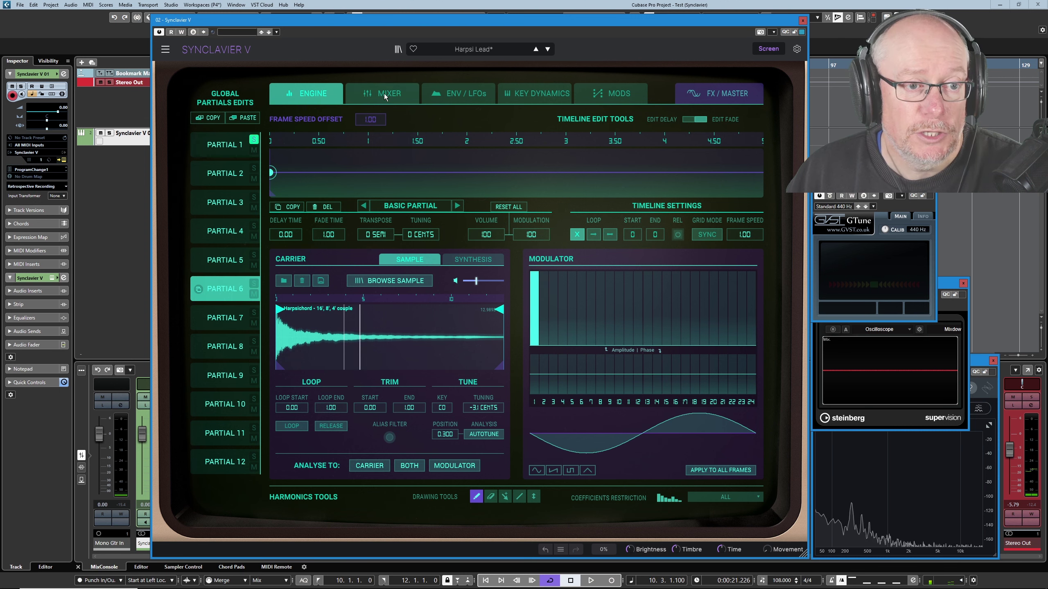
pyautogui.click(384, 95)
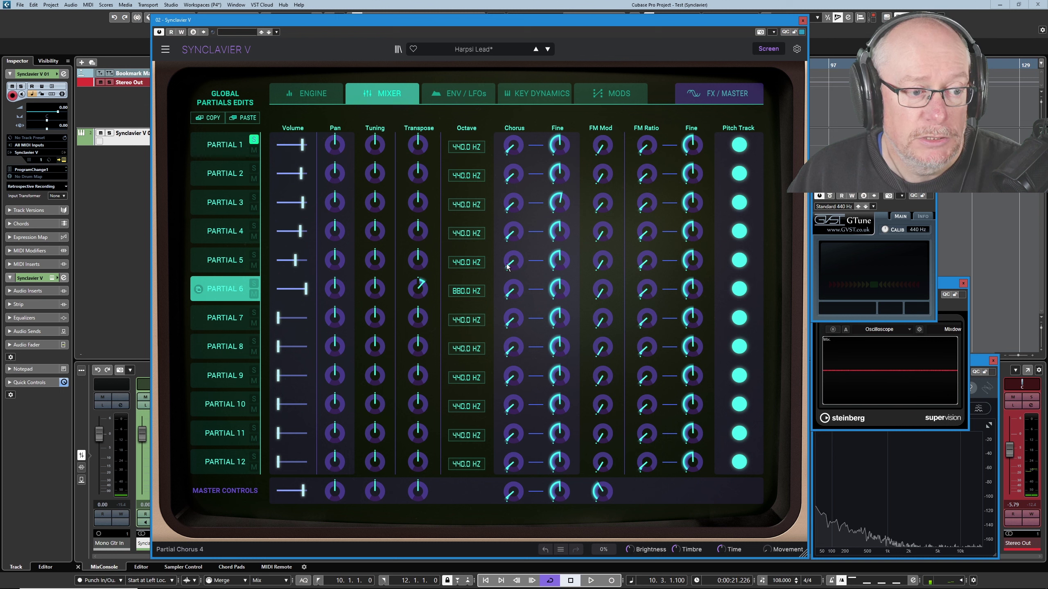
# Step: Read Partial 6's +7 semitone transpose and 880 Hz tuning, then show Partial 1's engine settings
pyautogui.moveTo(421, 288)
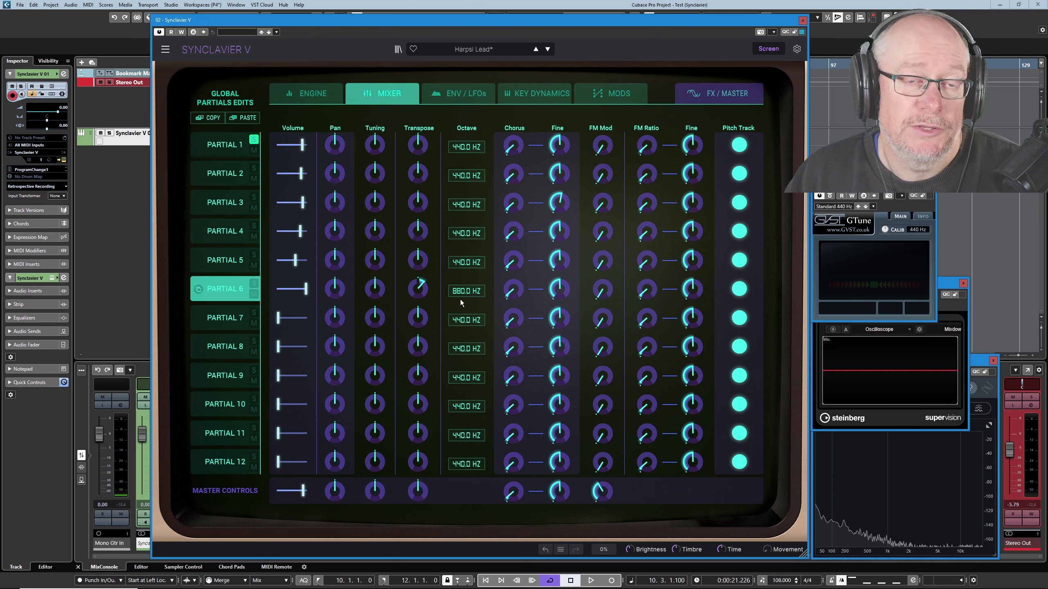
pyautogui.click(253, 284)
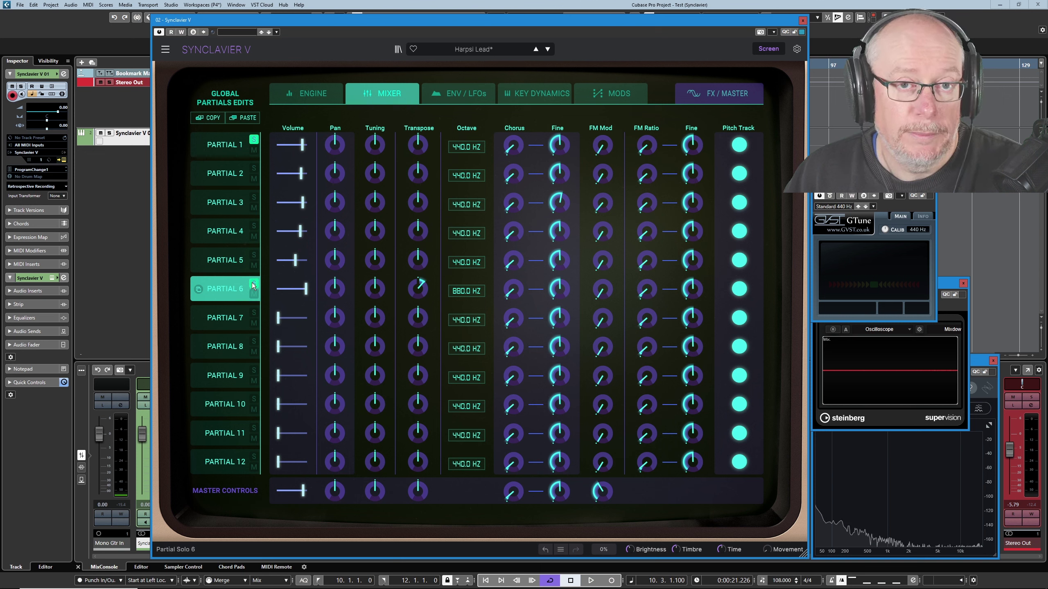
pyautogui.moveTo(374, 293)
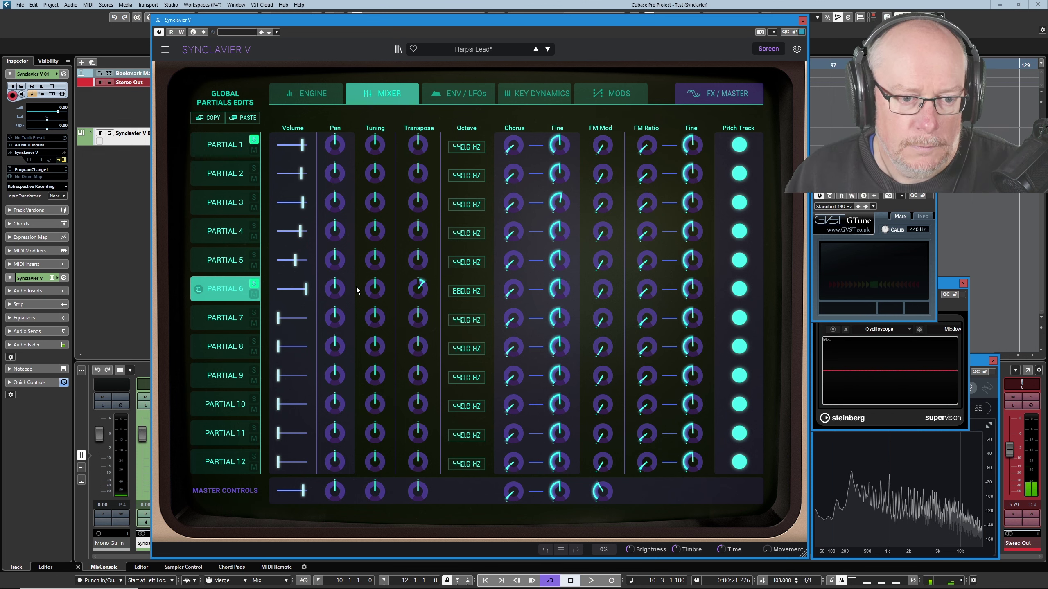
pyautogui.click(225, 144)
pyautogui.click(306, 93)
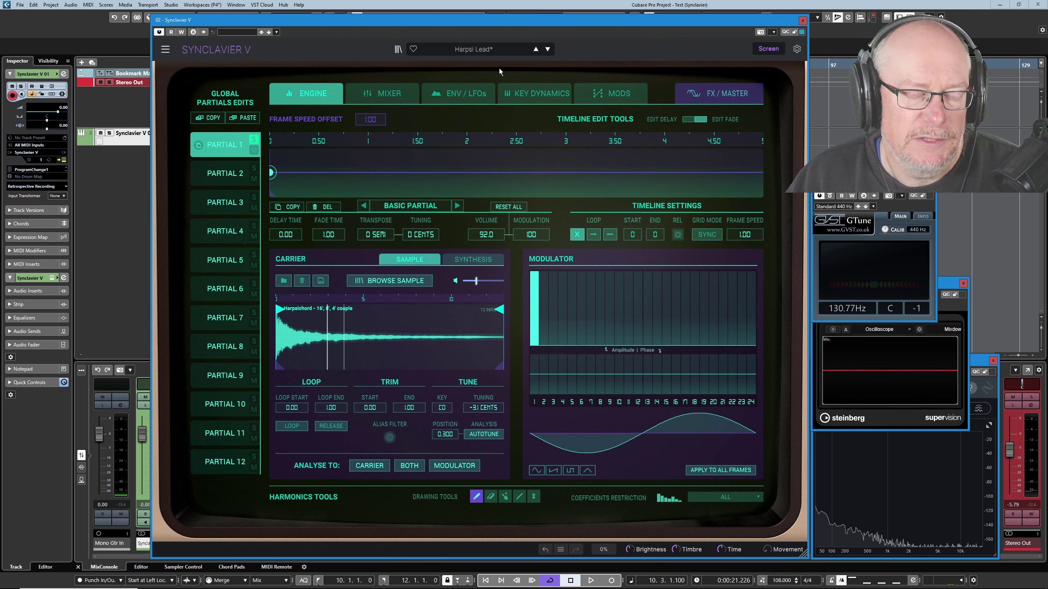
pyautogui.click(468, 93)
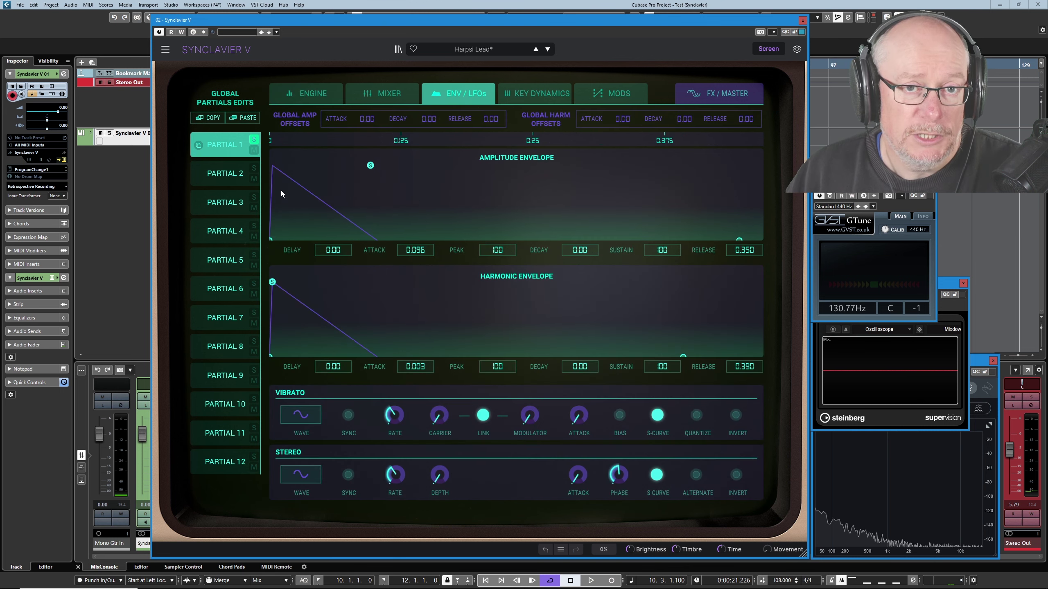
# Step: Focus Partial 1's envelope display to review its 0.096 attack and 0.350 release
pyautogui.click(237, 139)
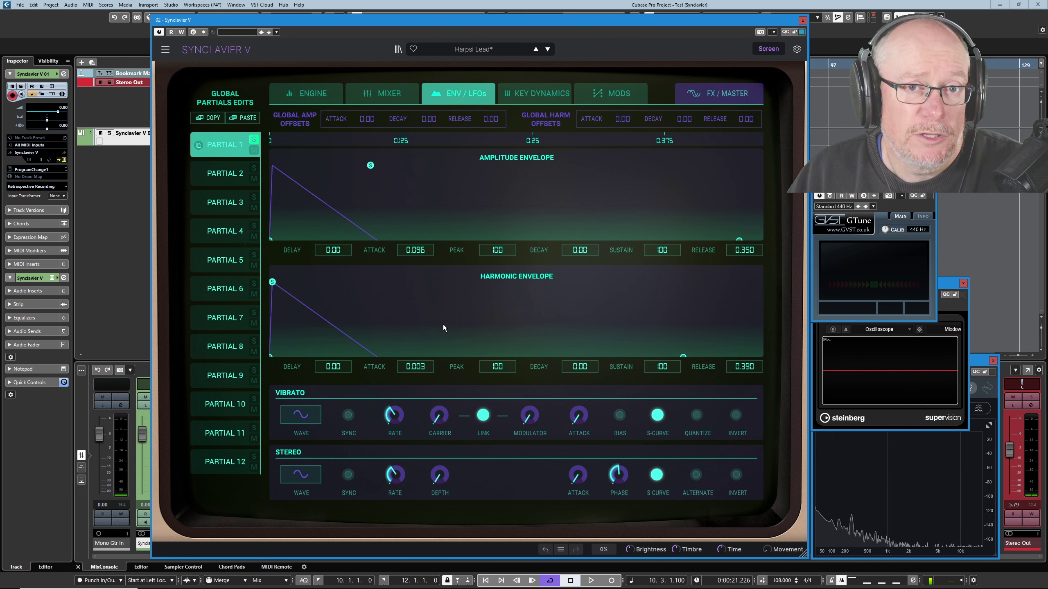
pyautogui.click(395, 98)
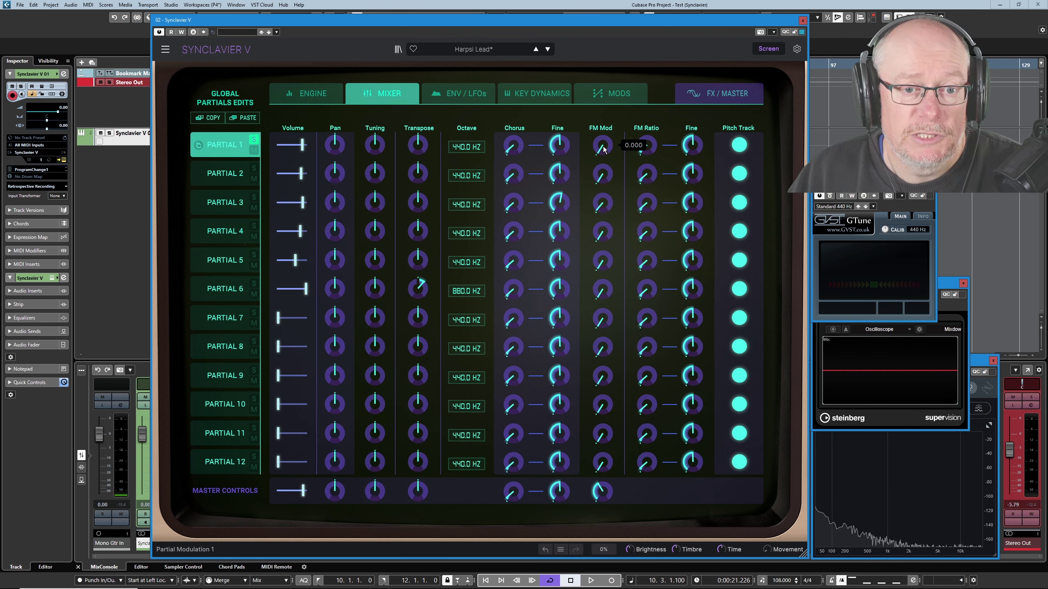
# Step: Show Partial 1's envelopes on the Env / LFOs page: 0.00 delay, 100 peak, 100 sustain
pyautogui.click(474, 92)
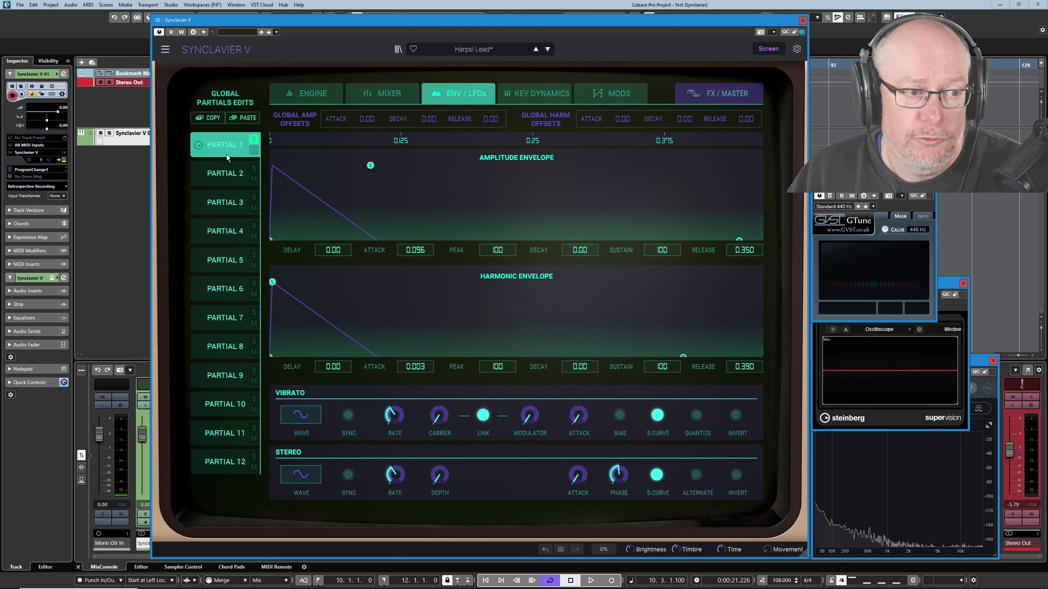
# Step: Select and solo Partial 2 to hear its 0.003 attack and 0.100 release envelopes
pyautogui.click(245, 173)
pyautogui.click(254, 168)
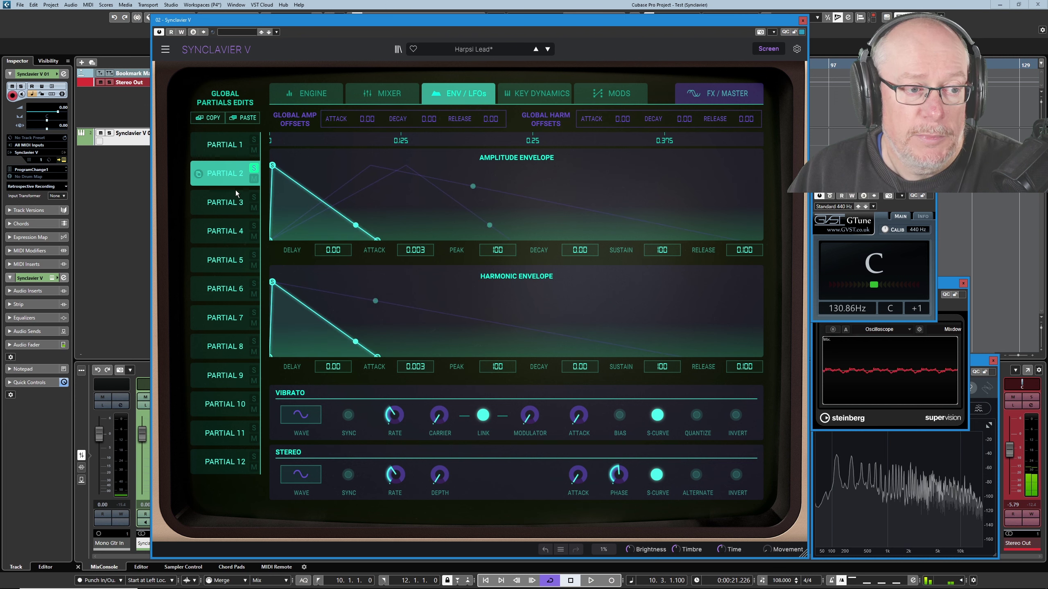
pyautogui.click(235, 203)
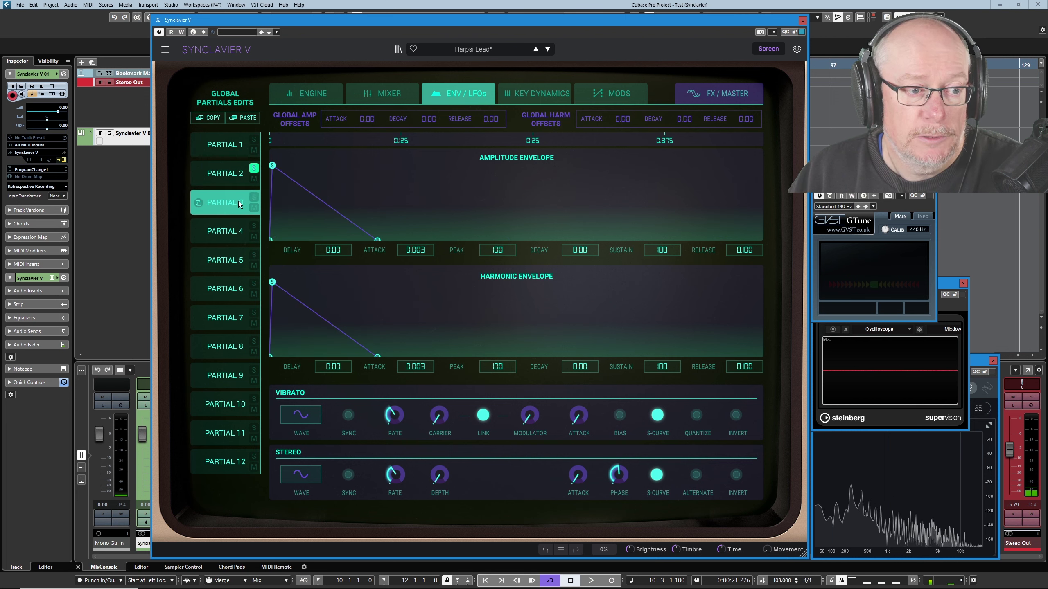
pyautogui.click(255, 167)
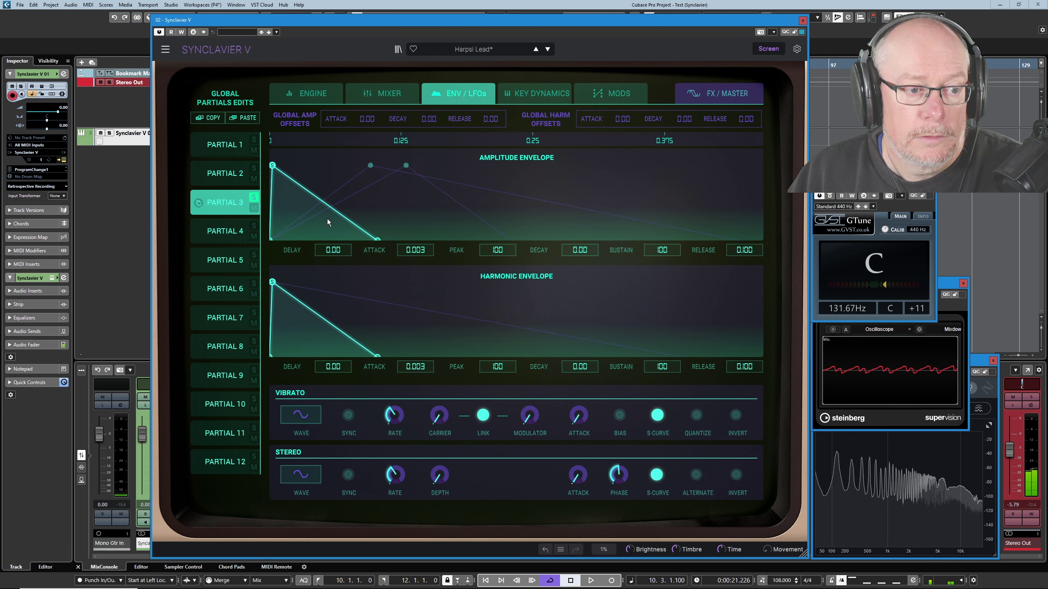
pyautogui.click(254, 198)
pyautogui.click(233, 230)
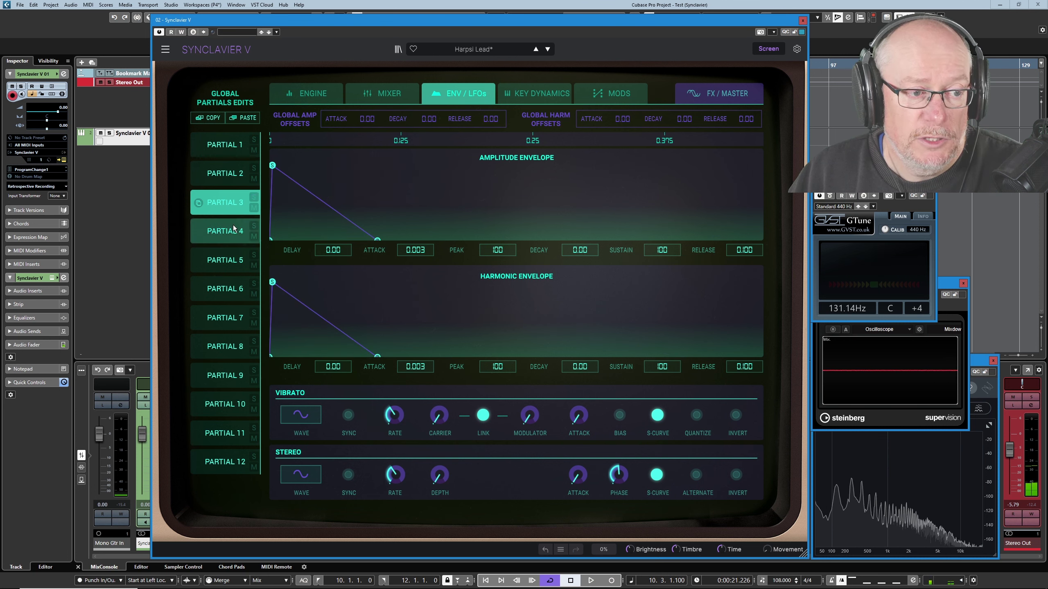
pyautogui.click(249, 224)
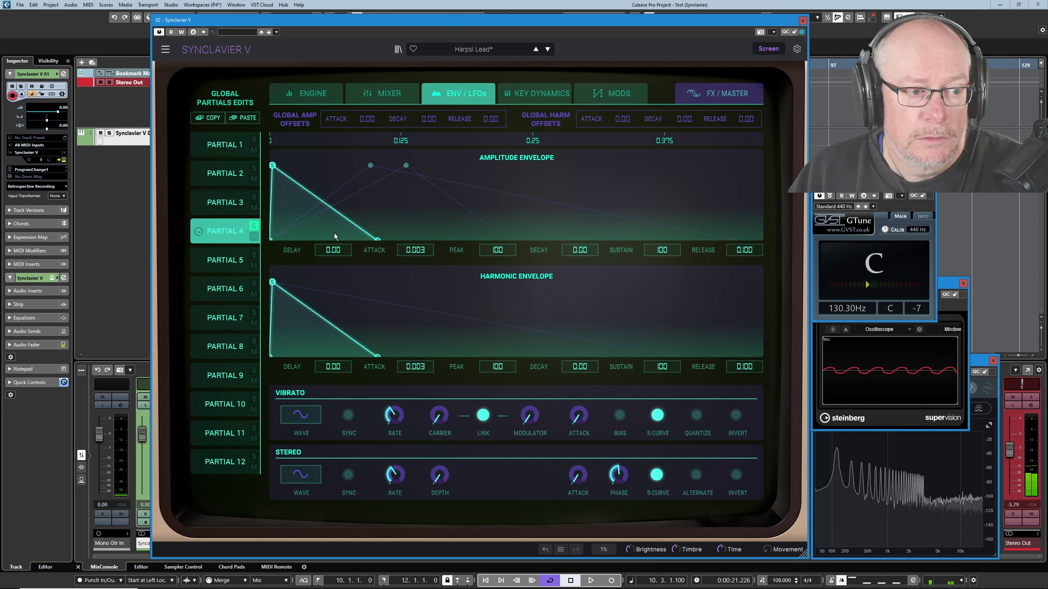
pyautogui.click(253, 227)
pyautogui.click(233, 260)
# Step: Solo Partial 5, then compare Partial 6's envelope settings against Partial 1's
pyautogui.click(254, 255)
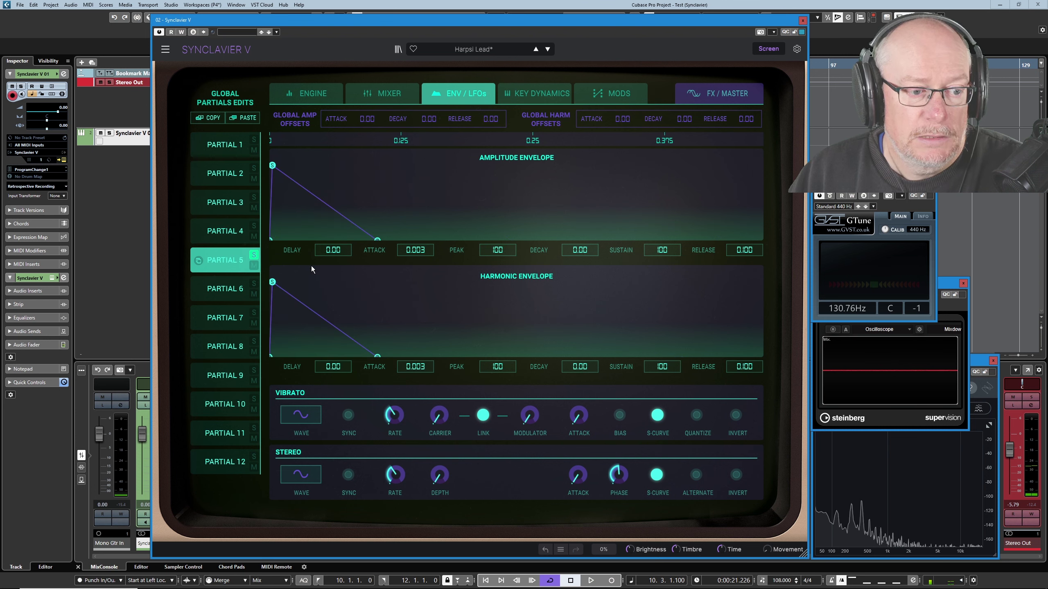
pyautogui.click(254, 254)
pyautogui.click(229, 294)
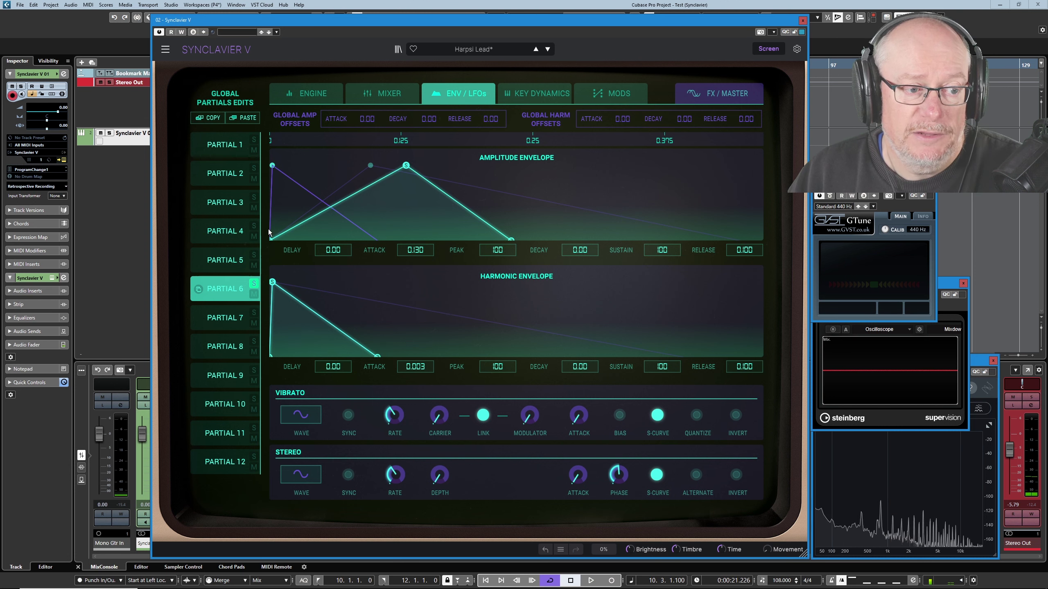
pyautogui.click(236, 147)
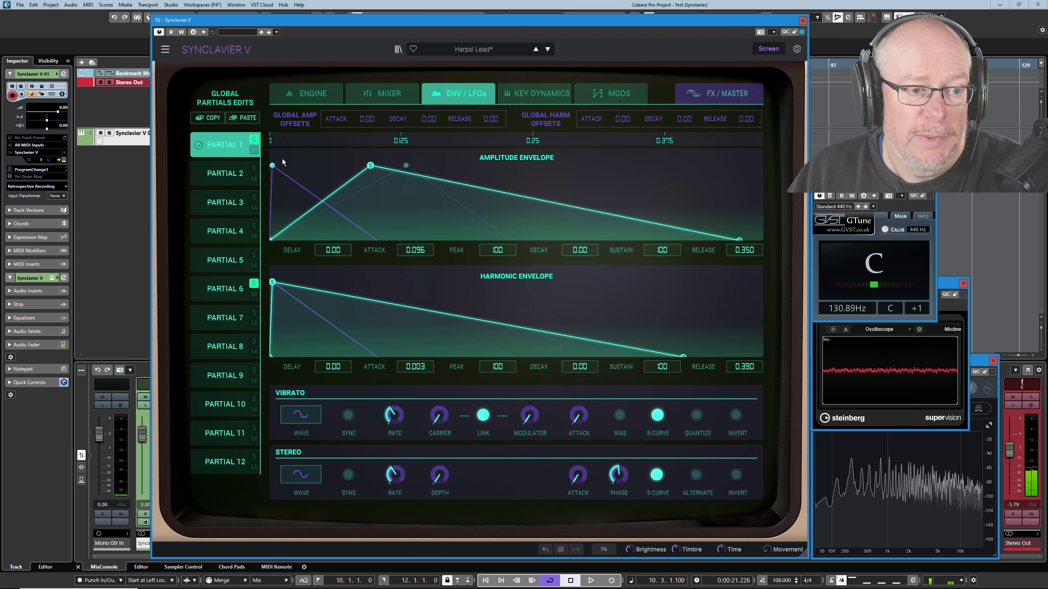
pyautogui.click(238, 289)
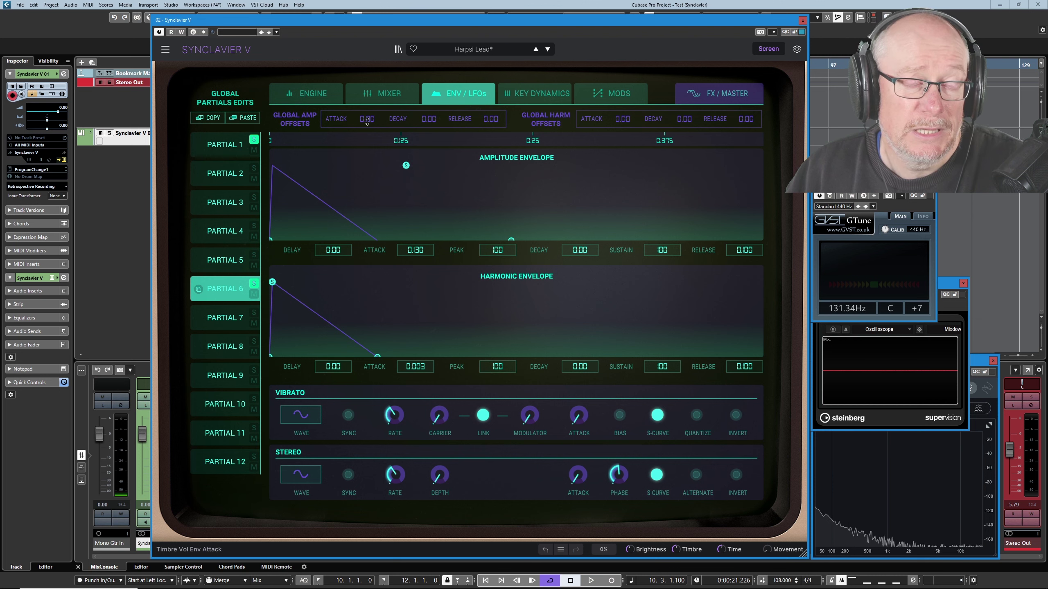
pyautogui.moveTo(367, 120); pyautogui.dragTo(367, 105)
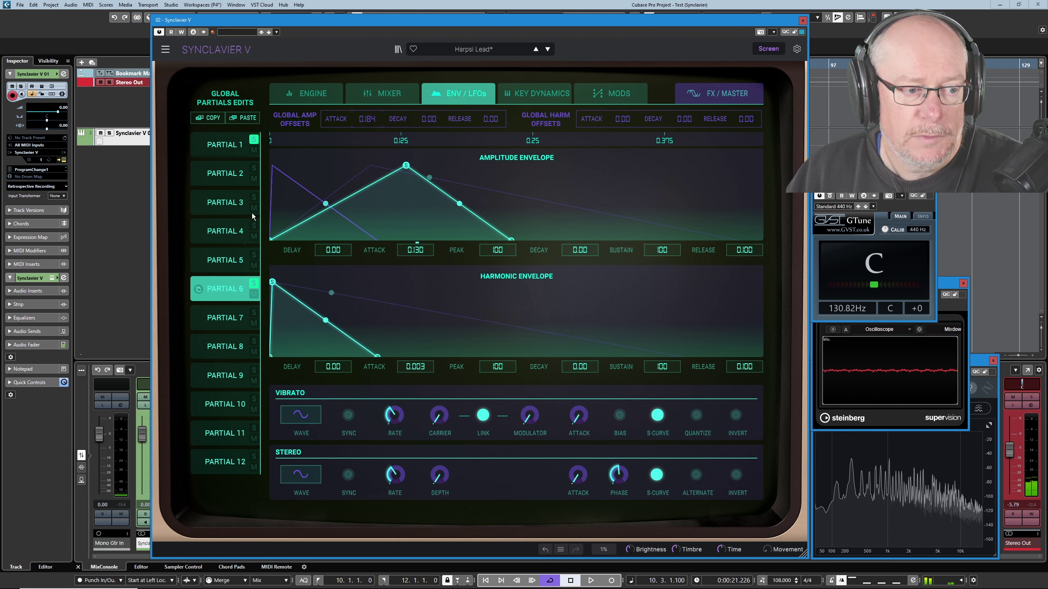
pyautogui.click(244, 150)
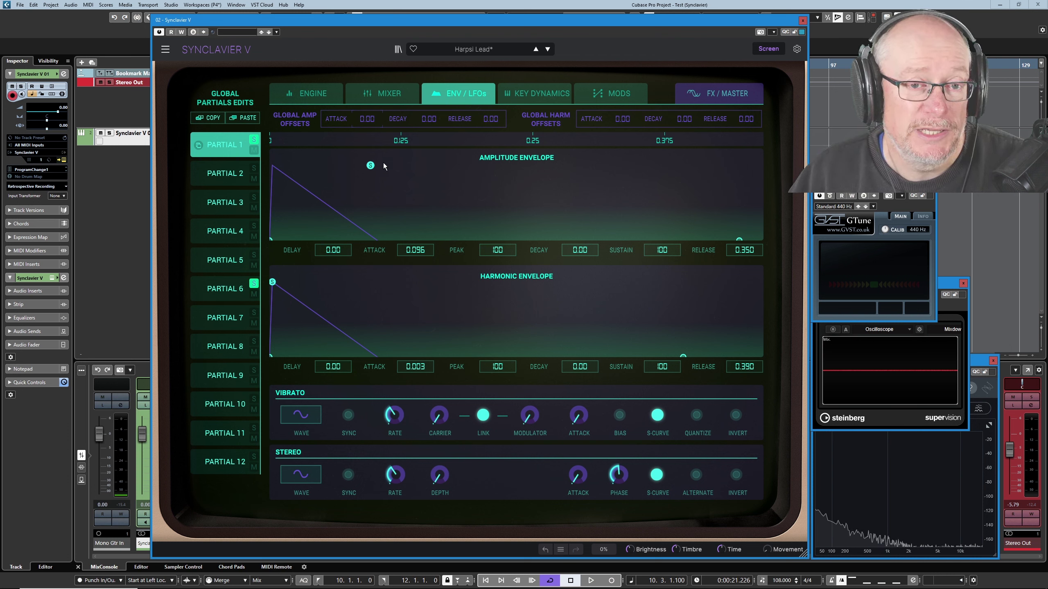
# Step: Open the FX / Master page, where the Delay and Chorus effects get switched off
pyautogui.click(720, 94)
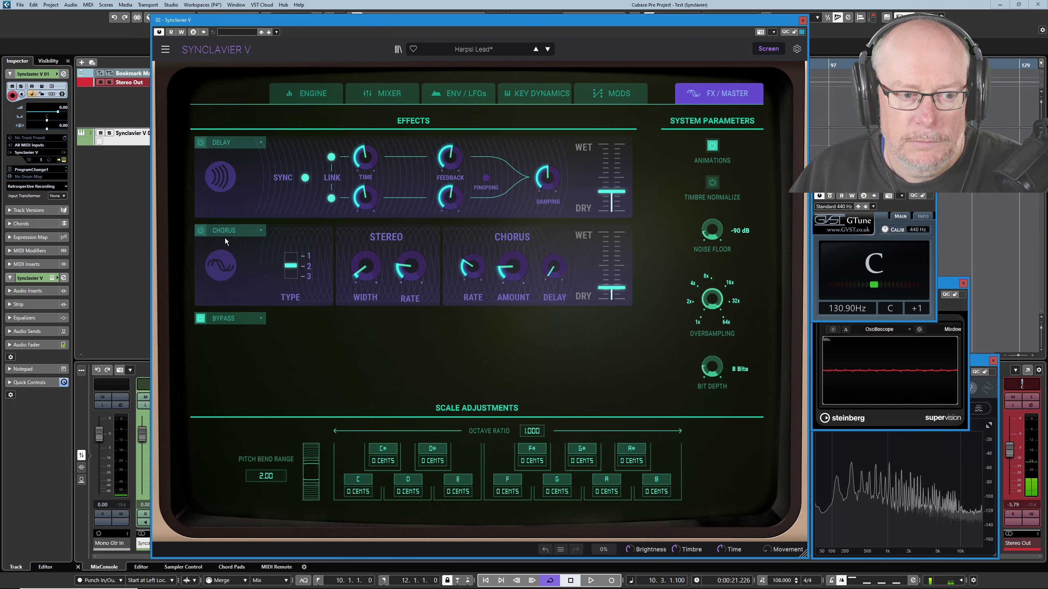
pyautogui.moveTo(607, 292)
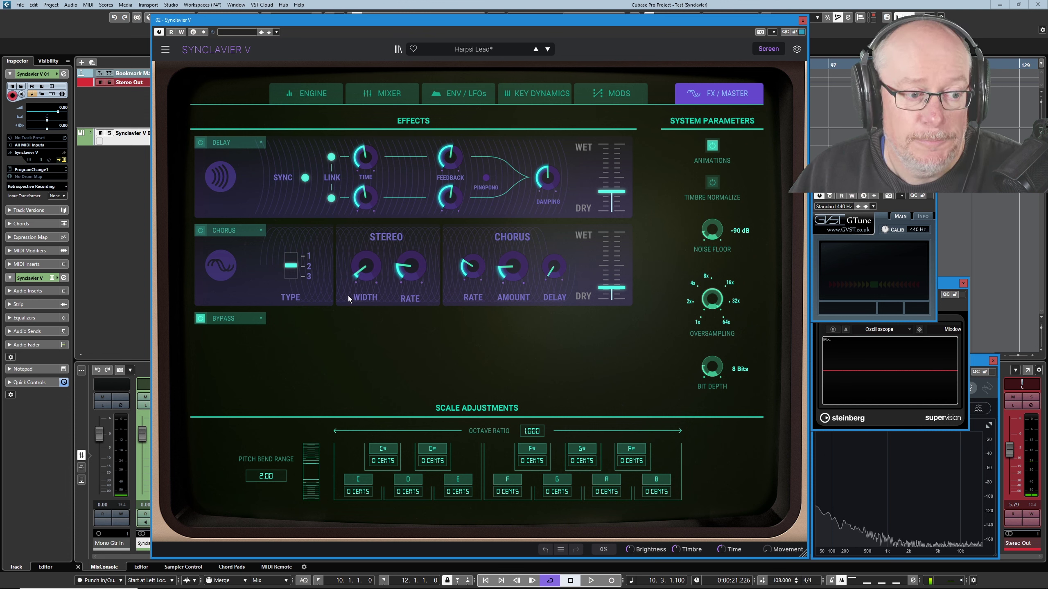
pyautogui.click(388, 95)
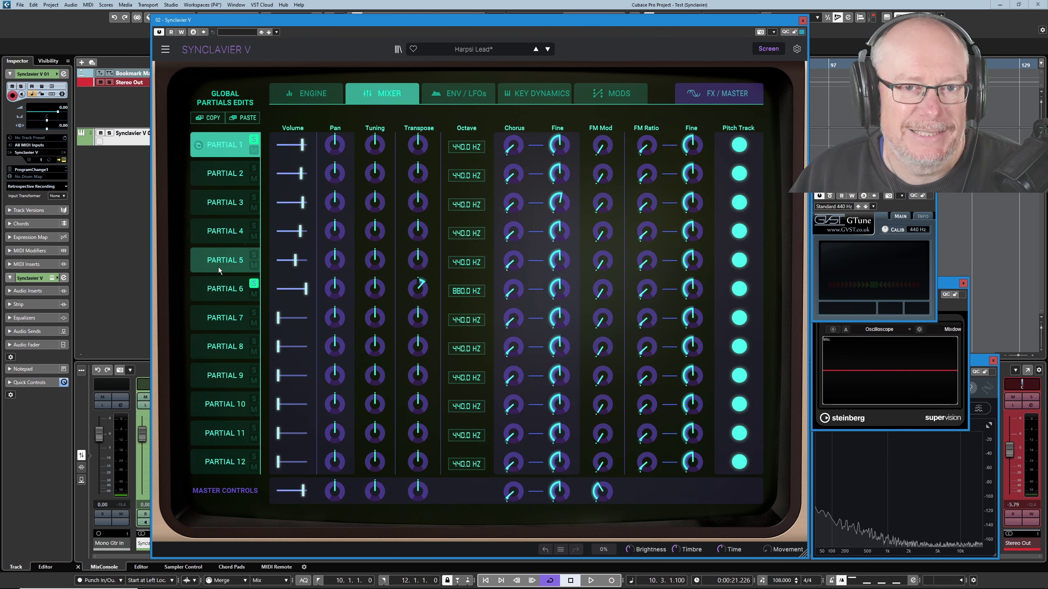
pyautogui.click(616, 93)
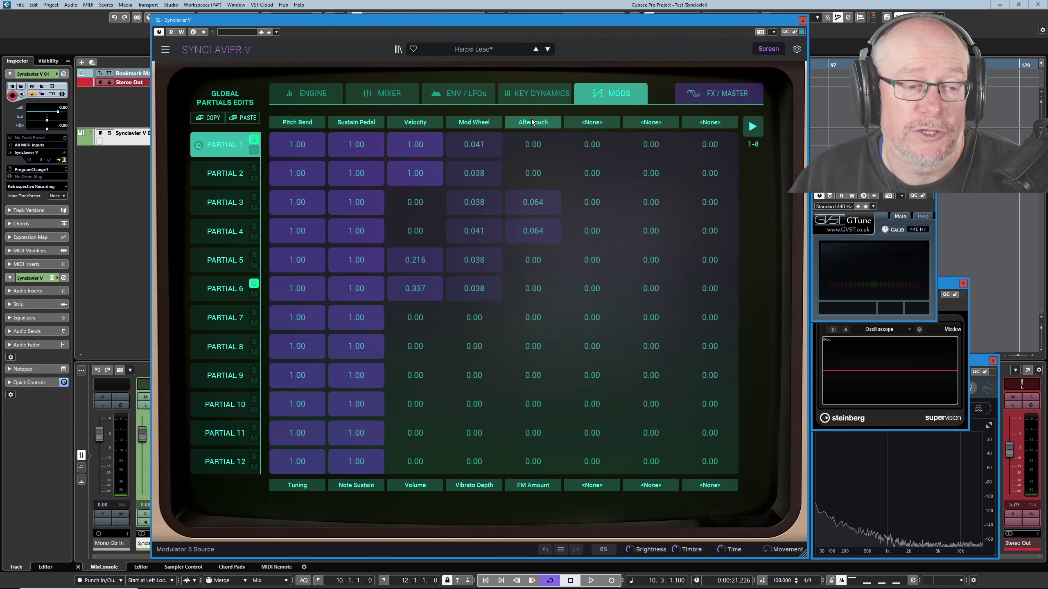
# Step: Check the per-partial mixer controls, then return to Partial 1's Env / LFOs page showing 0.0% stereo depth
pyautogui.click(395, 97)
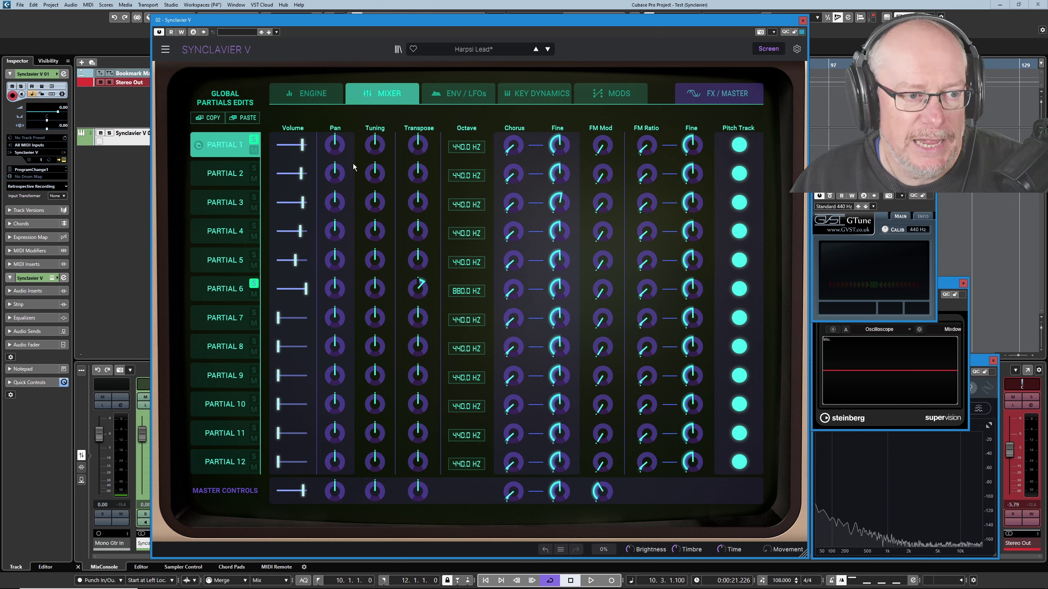
pyautogui.click(319, 94)
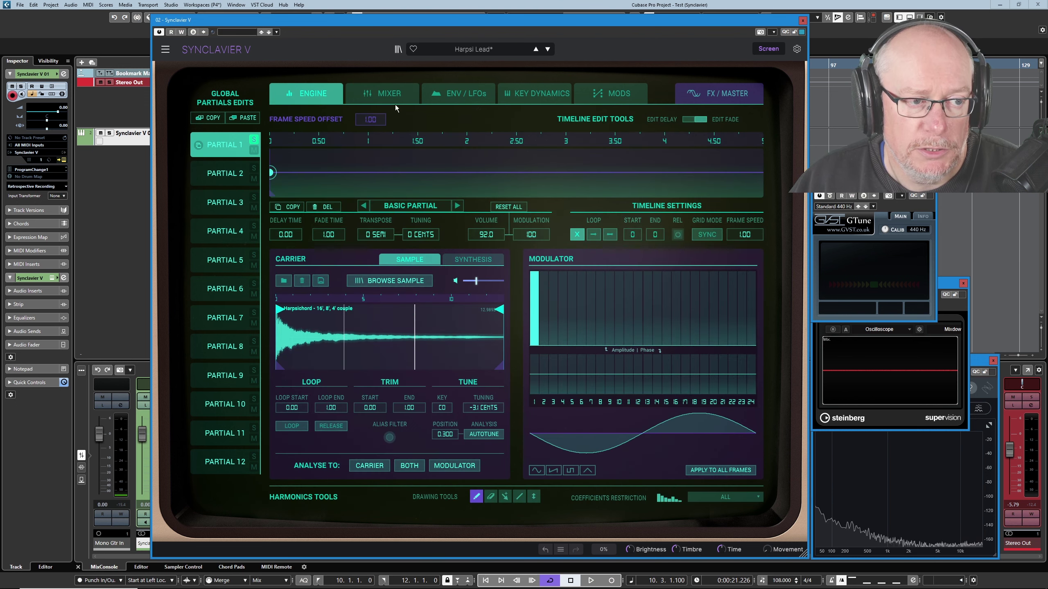
pyautogui.click(384, 95)
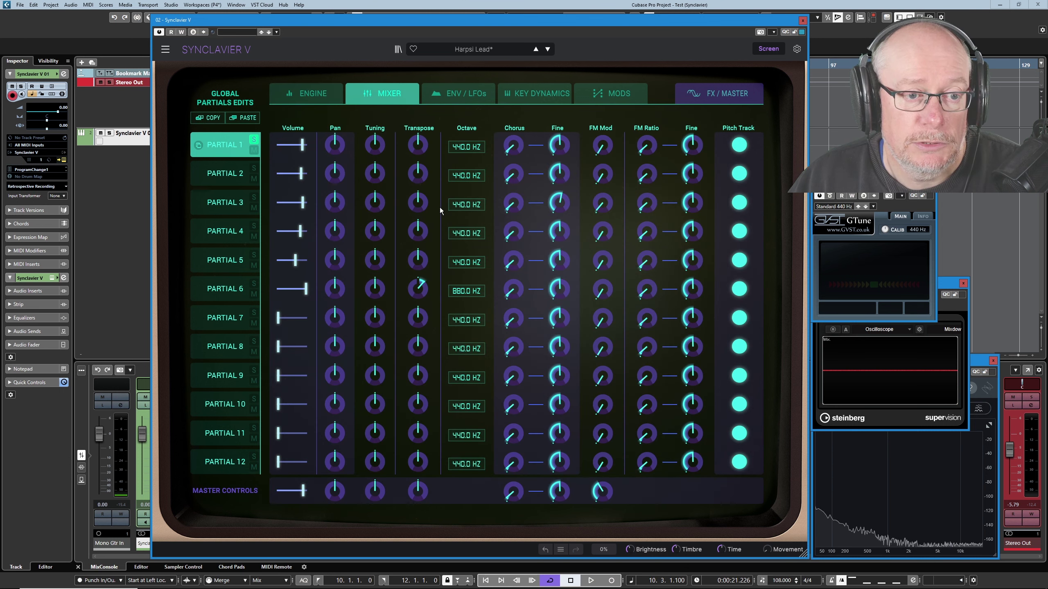
pyautogui.moveTo(604, 151)
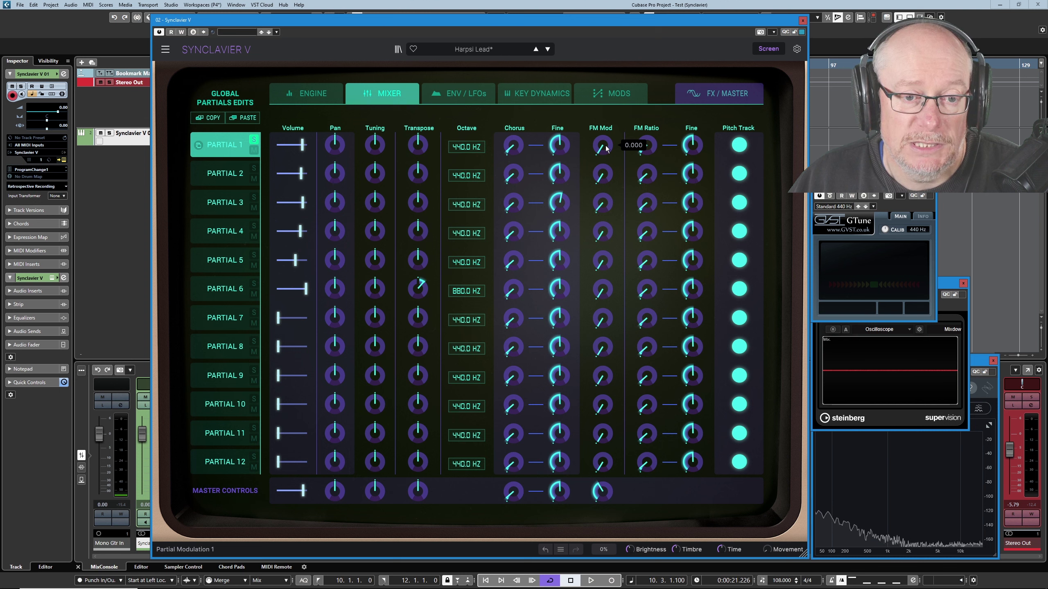
pyautogui.moveTo(603, 182)
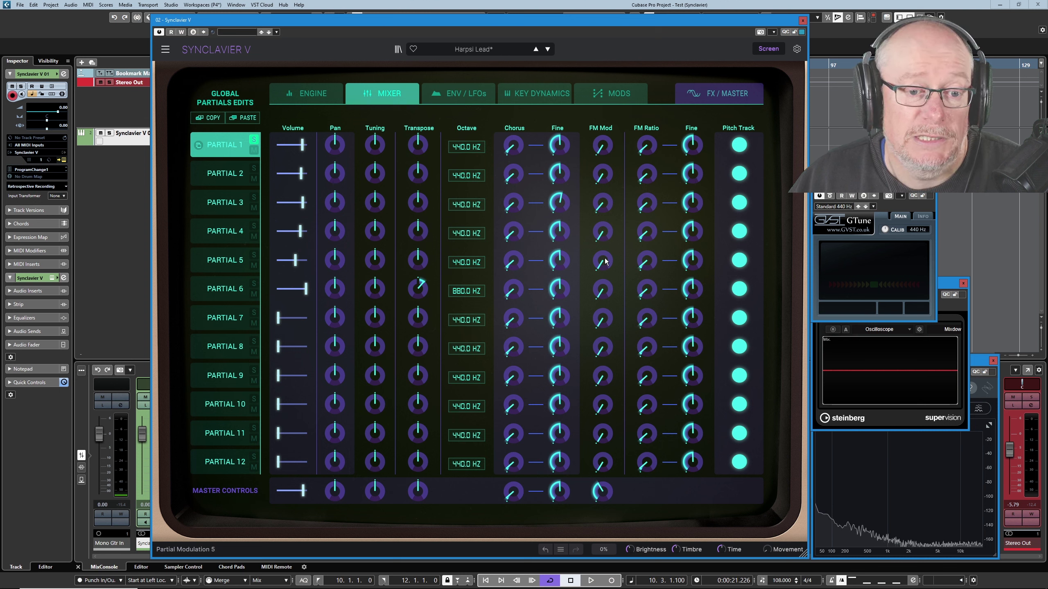
pyautogui.moveTo(606, 328)
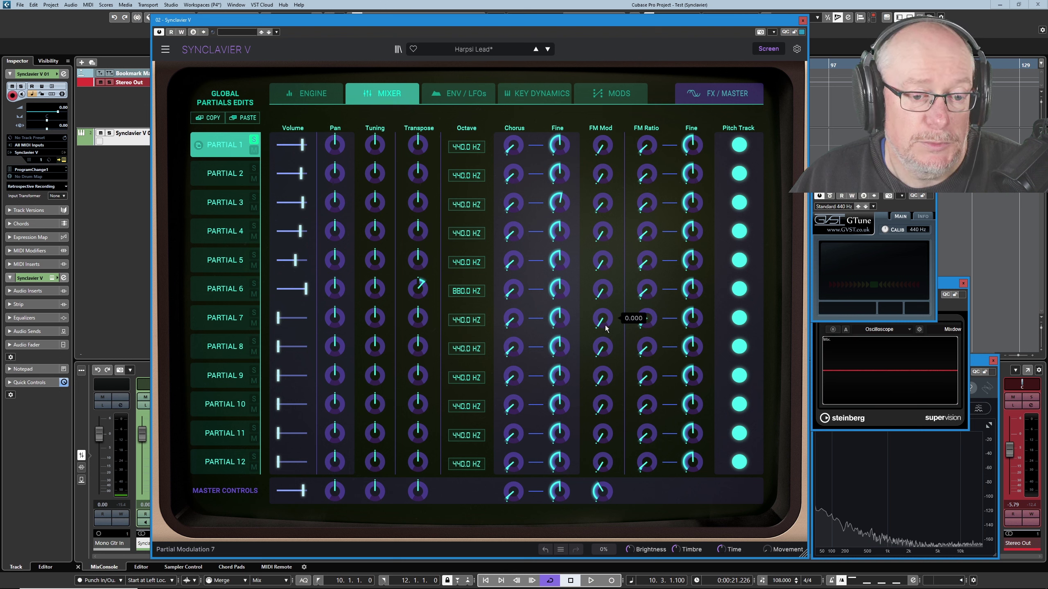
pyautogui.moveTo(601, 206)
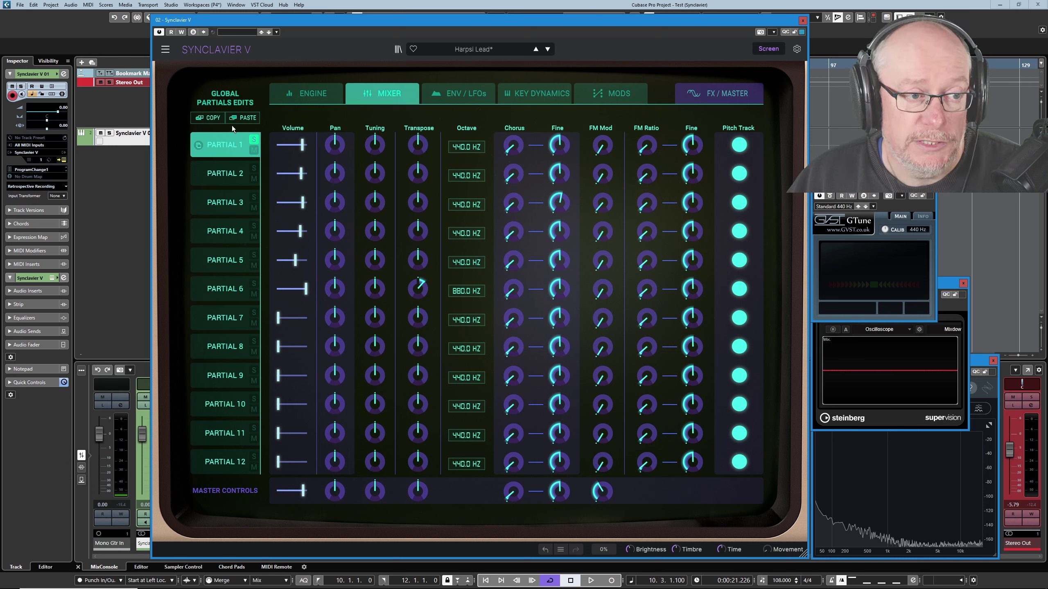
pyautogui.click(465, 91)
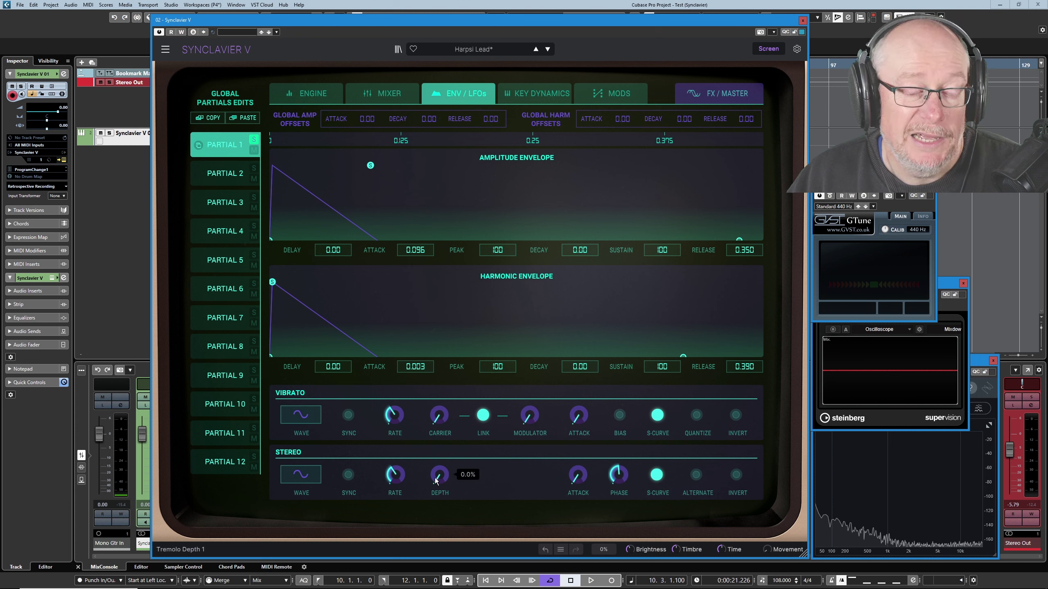
pyautogui.click(321, 91)
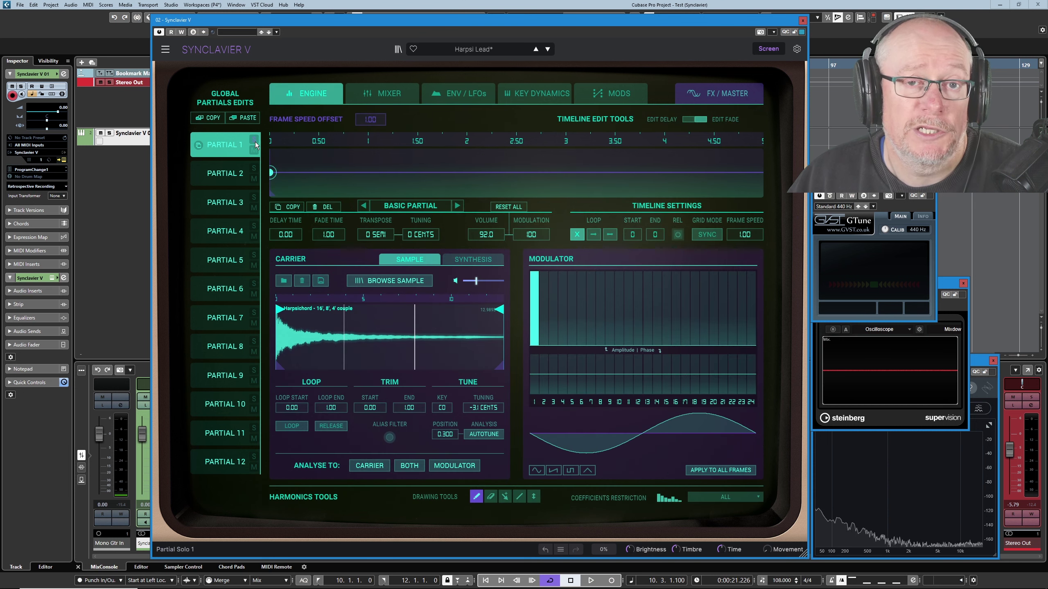
pyautogui.click(227, 175)
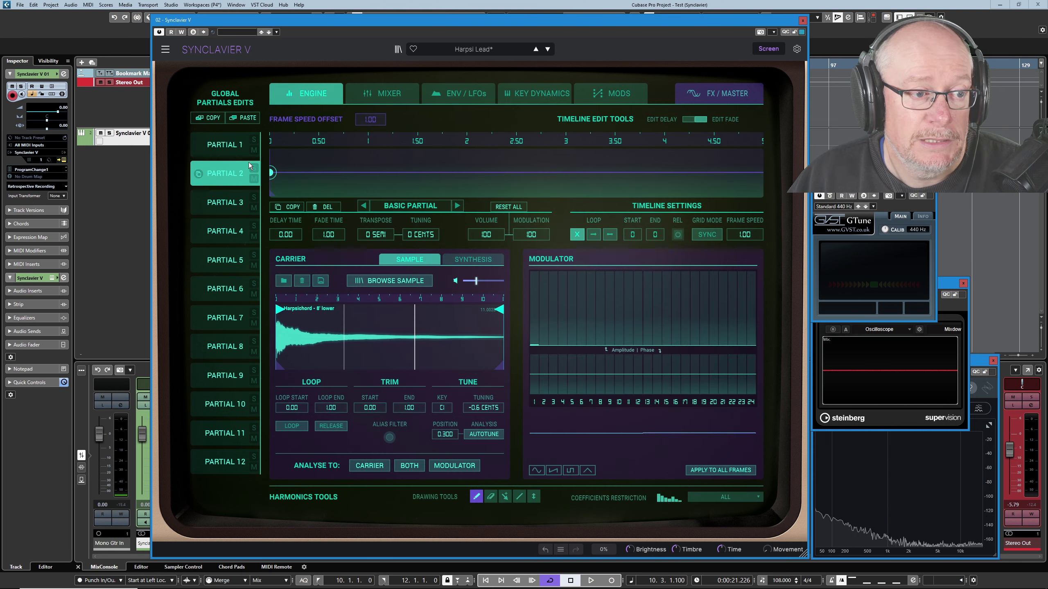
# Step: Audition Partials 2 and 1 solo, then show Partial 2's 'Harpsichord - 8' lower' sample at -0.6 cents
pyautogui.click(254, 168)
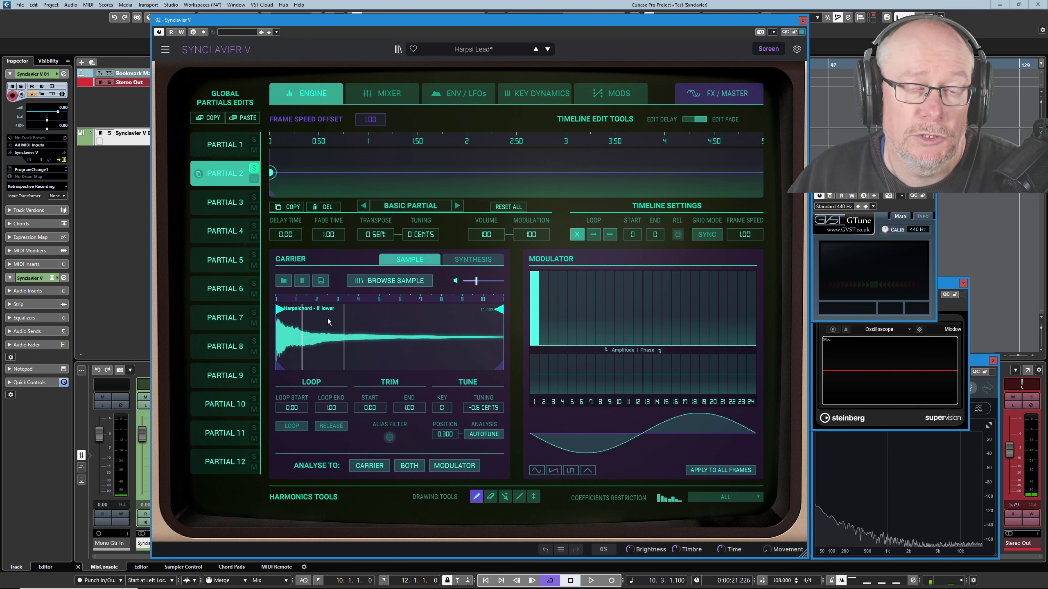
pyautogui.click(255, 142)
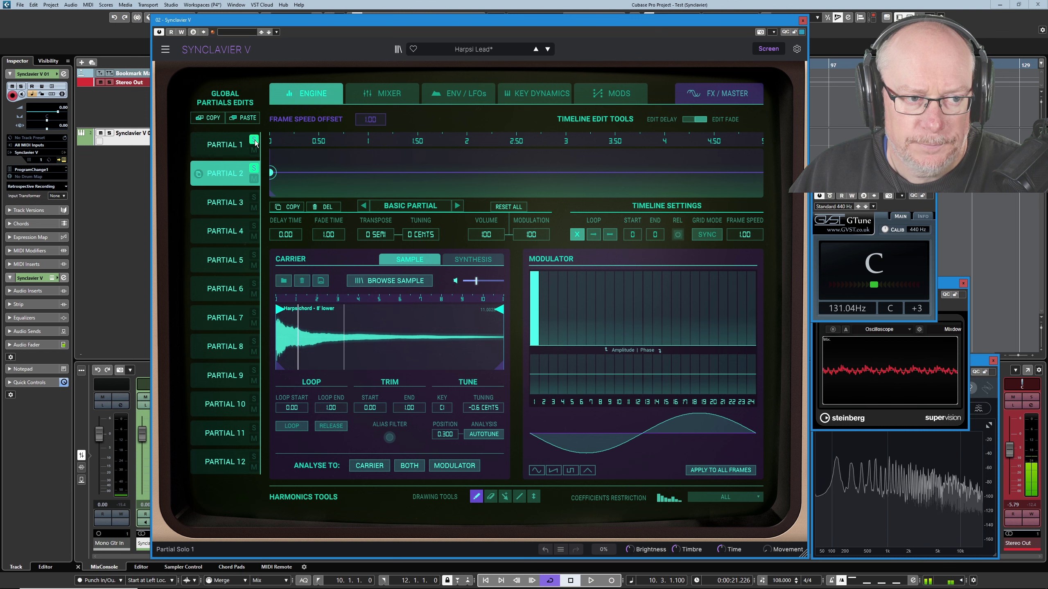
pyautogui.click(230, 147)
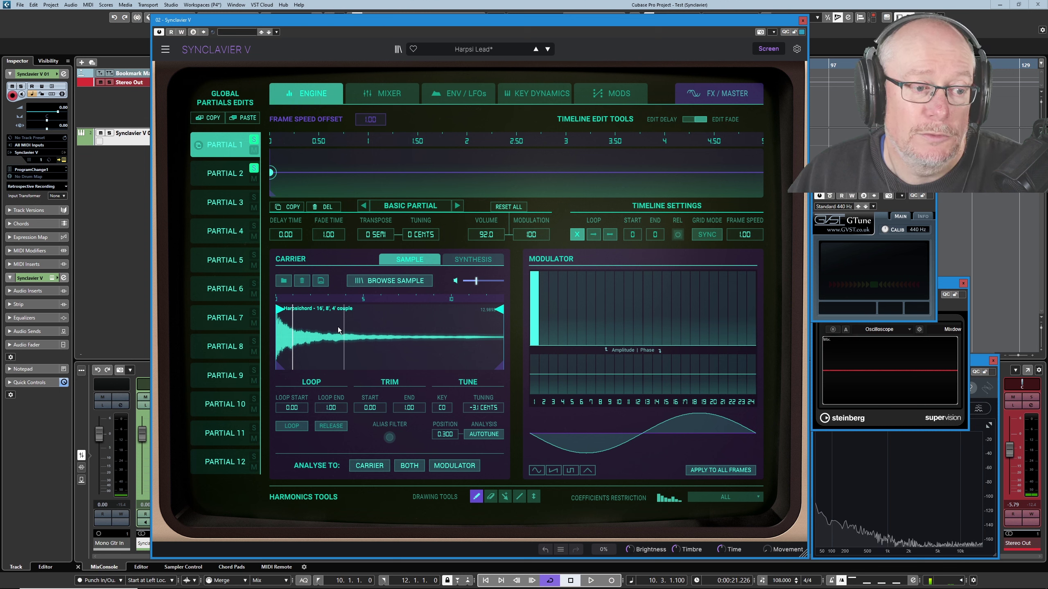
pyautogui.click(254, 140)
pyautogui.click(229, 171)
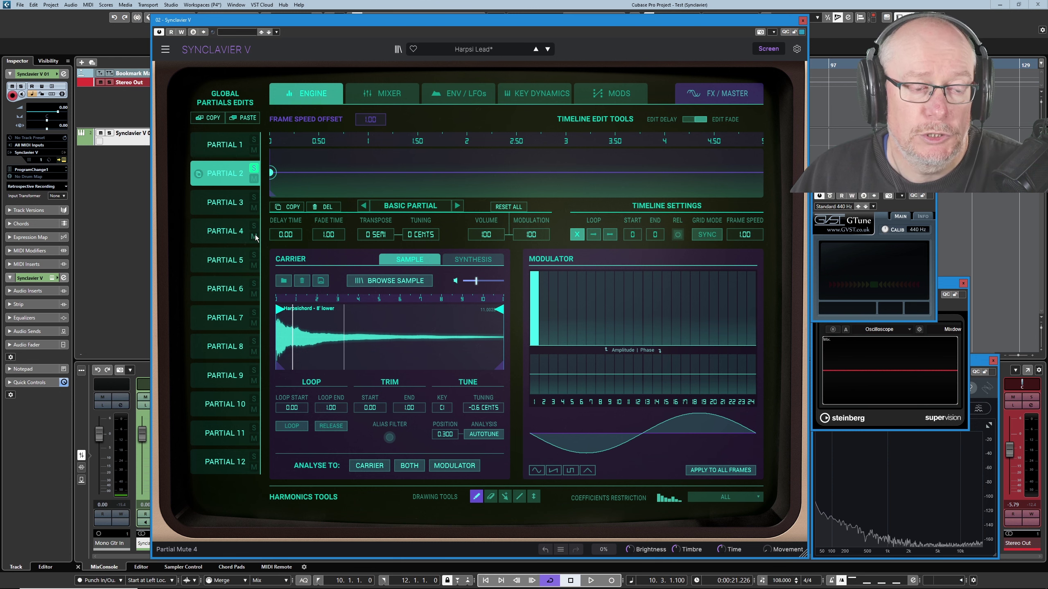
pyautogui.click(382, 93)
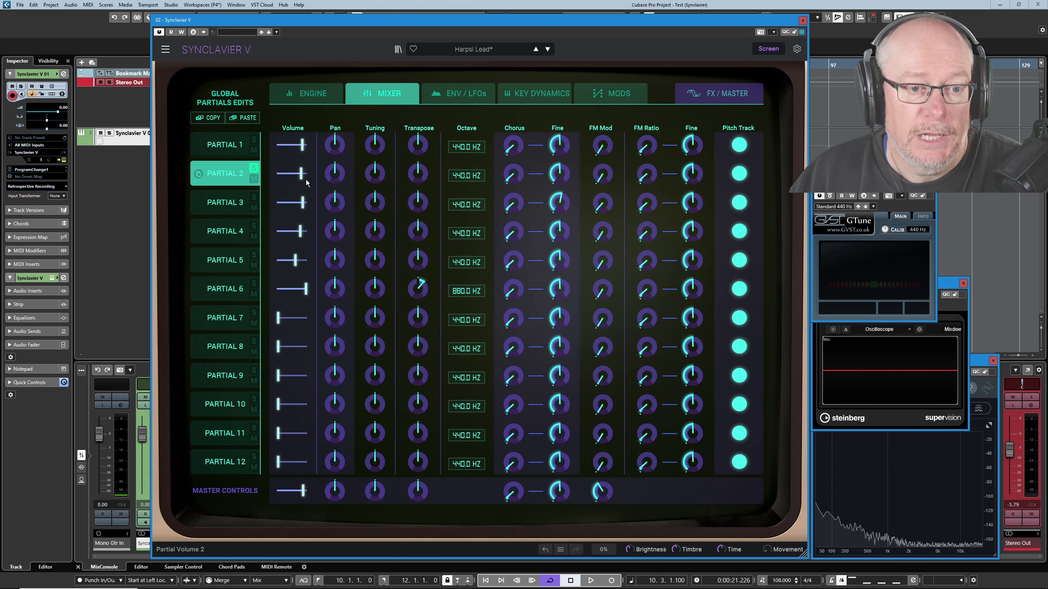
# Step: Solo Partial 1 on ENV/LFOs, then show Partial 2's engine sample at 0.300 position, -0.6 cents
pyautogui.click(469, 93)
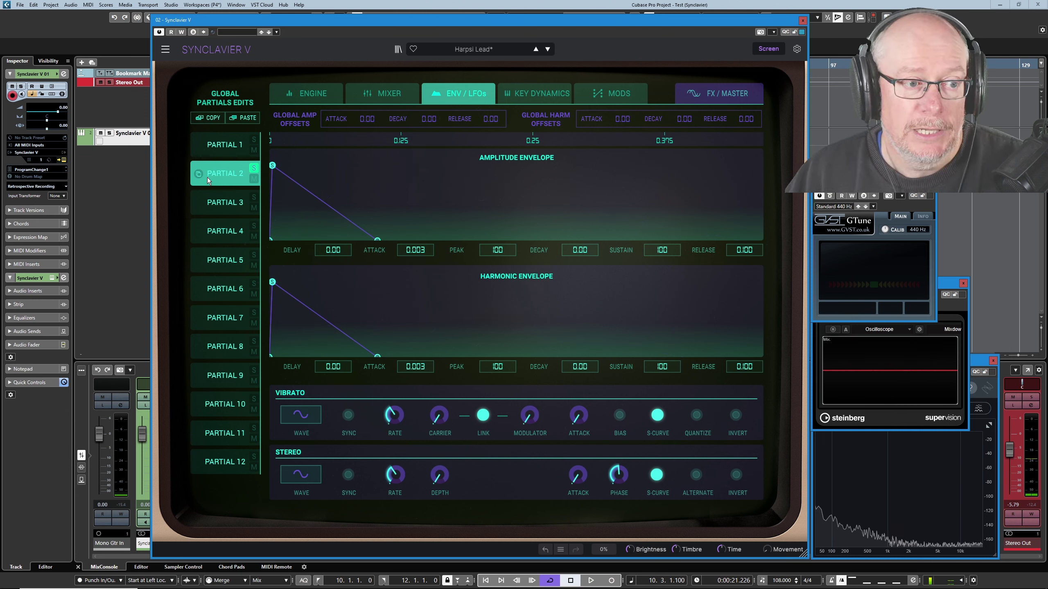
pyautogui.click(233, 148)
pyautogui.click(254, 139)
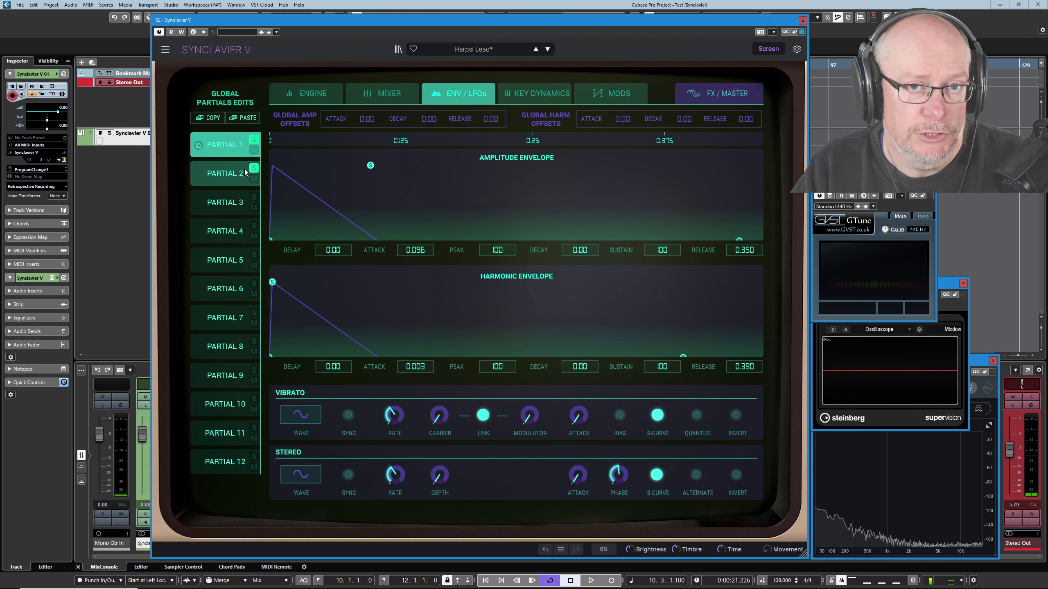
pyautogui.click(306, 94)
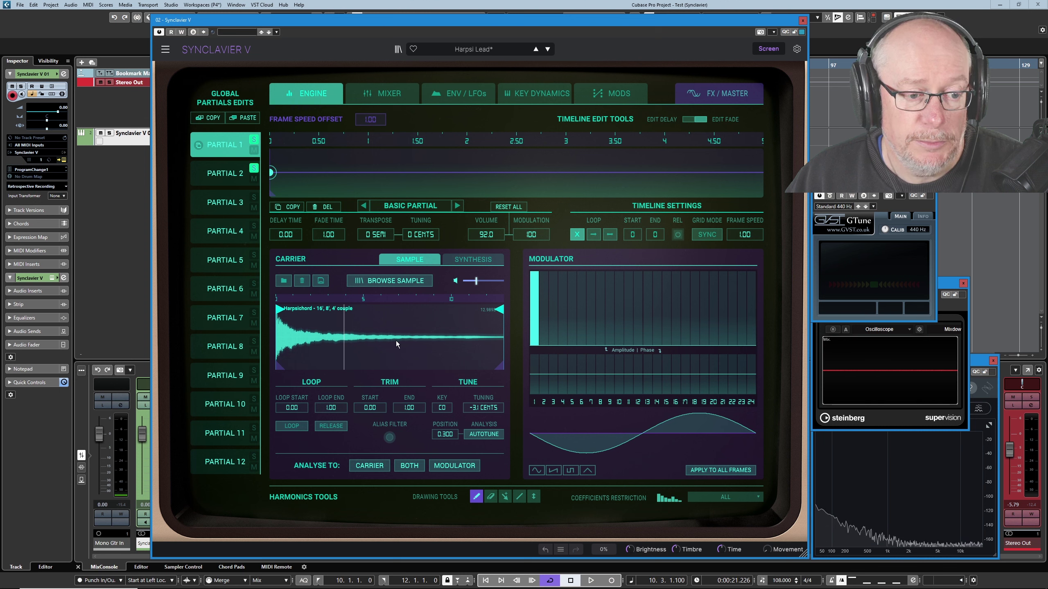
pyautogui.click(227, 148)
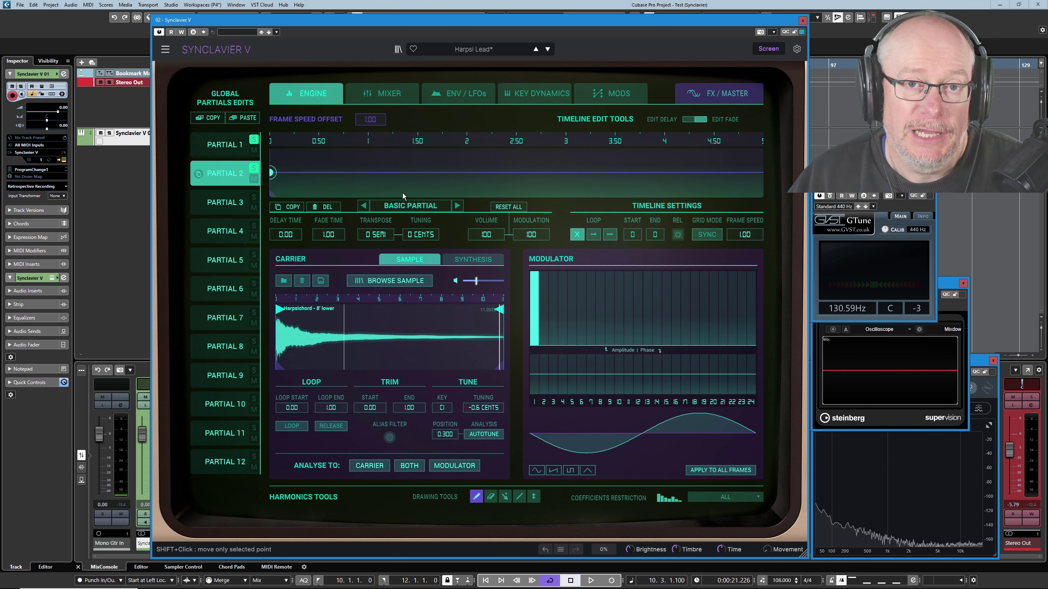
pyautogui.click(768, 49)
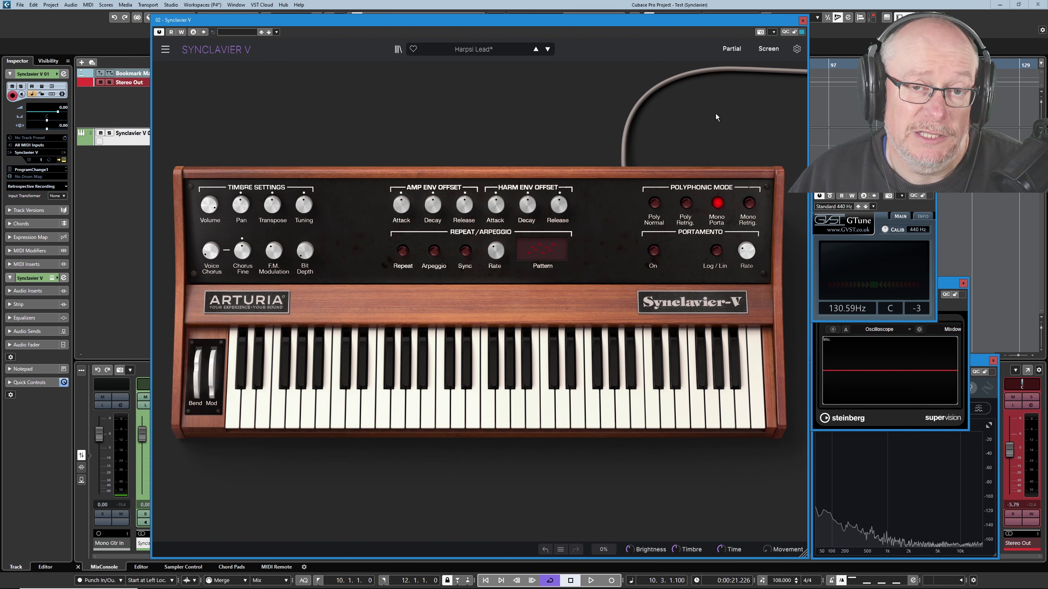
# Step: Switch the timbre voice mode from Mono Porta to Mono Retrig
pyautogui.click(749, 204)
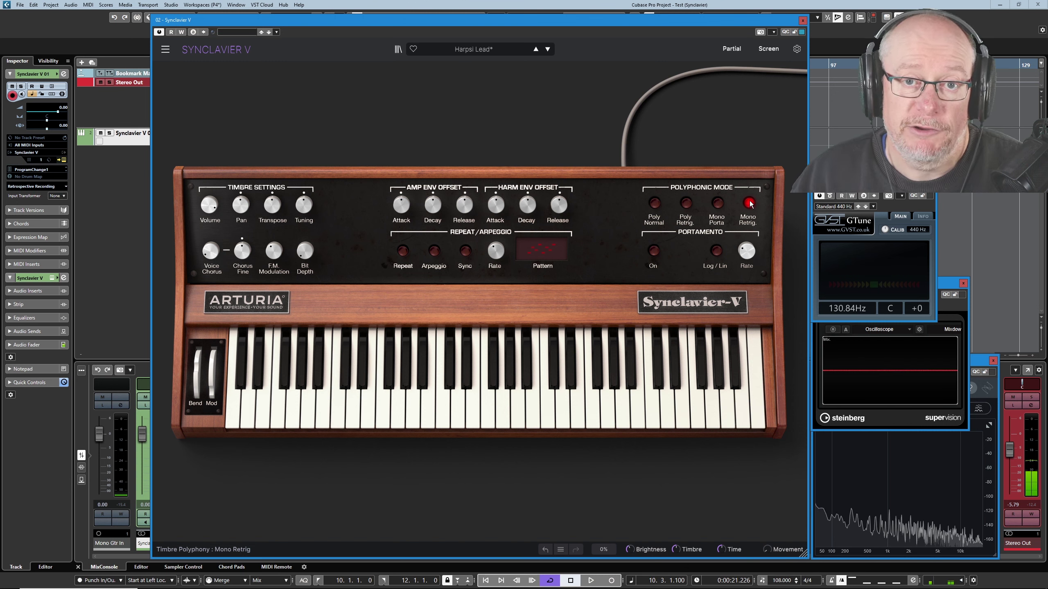
pyautogui.click(717, 203)
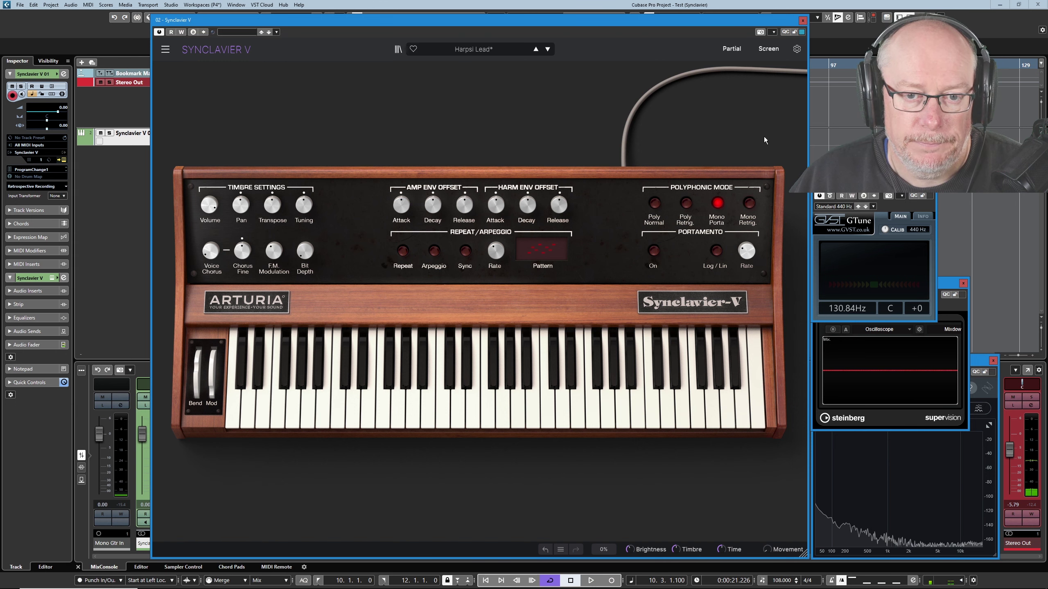
pyautogui.click(774, 50)
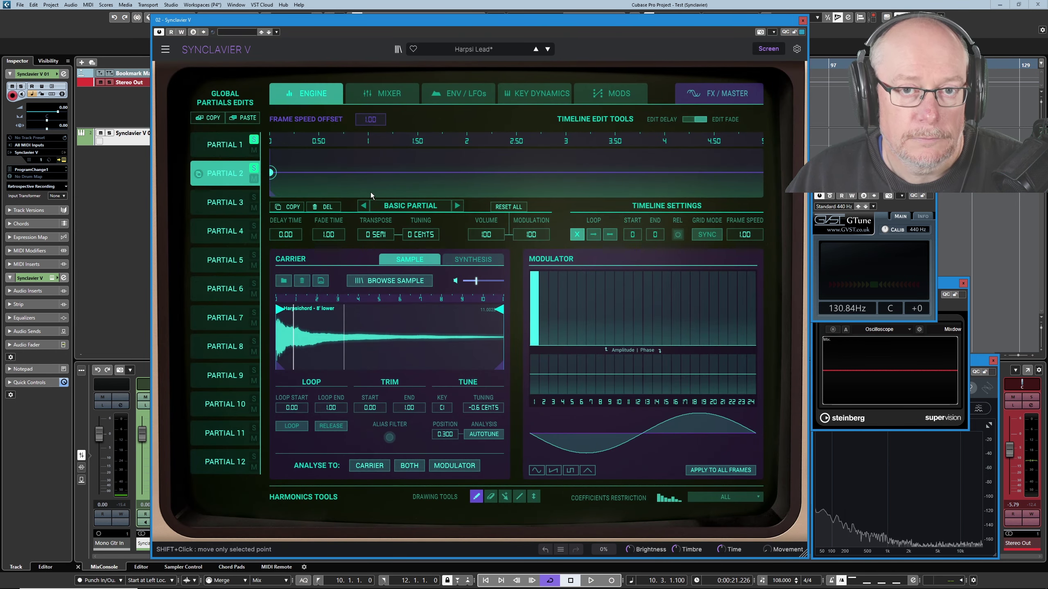
# Step: Clear the solos on Partials 1 and 2, then step Partial 3 through Frames 1–3 and back
pyautogui.click(254, 141)
pyautogui.click(251, 171)
pyautogui.click(253, 197)
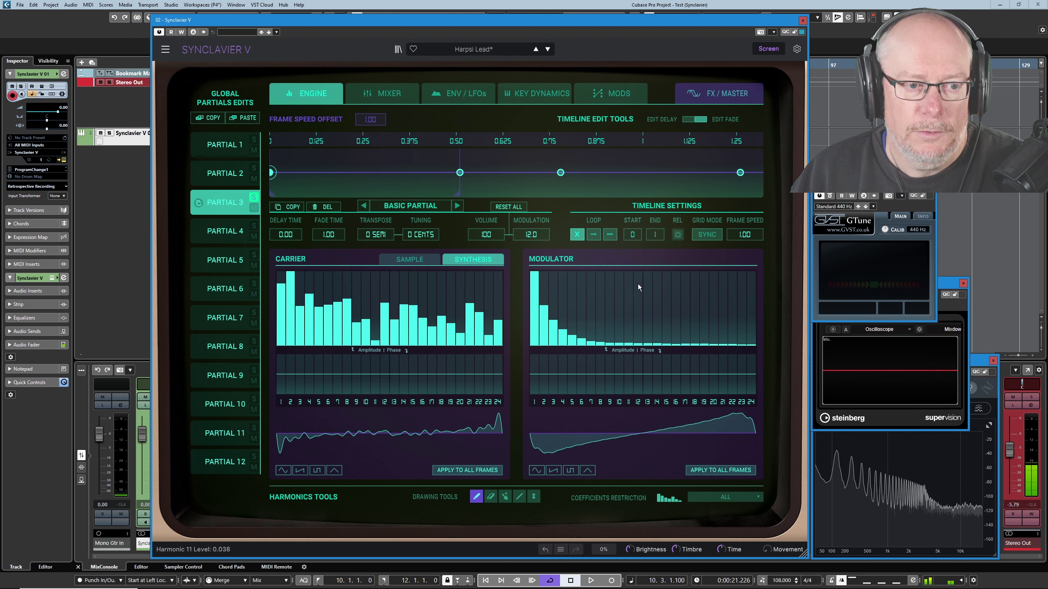
pyautogui.click(457, 205)
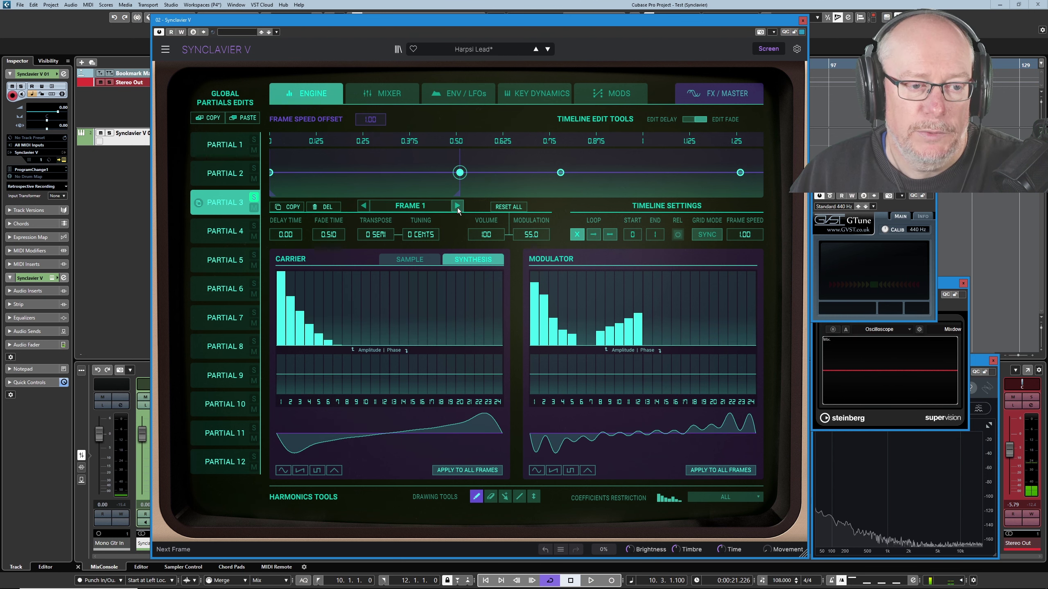
pyautogui.click(457, 206)
pyautogui.click(458, 206)
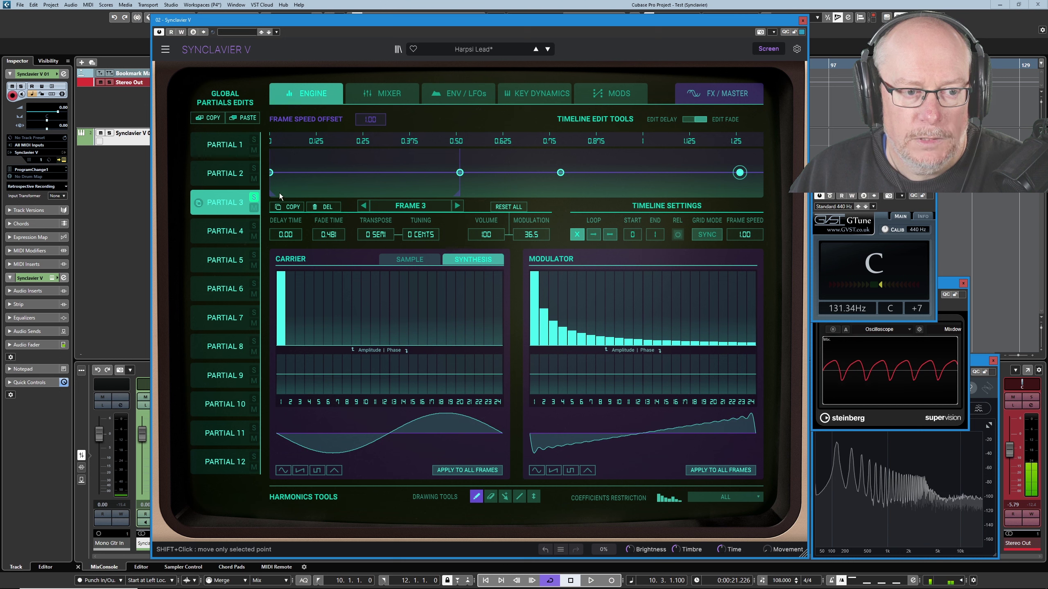
pyautogui.click(271, 173)
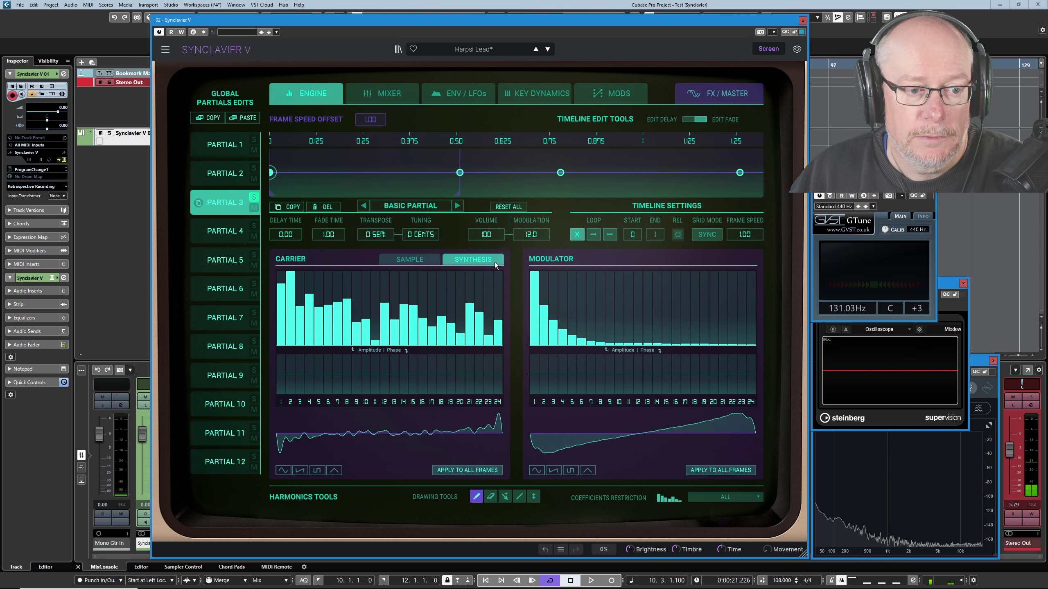
pyautogui.click(458, 205)
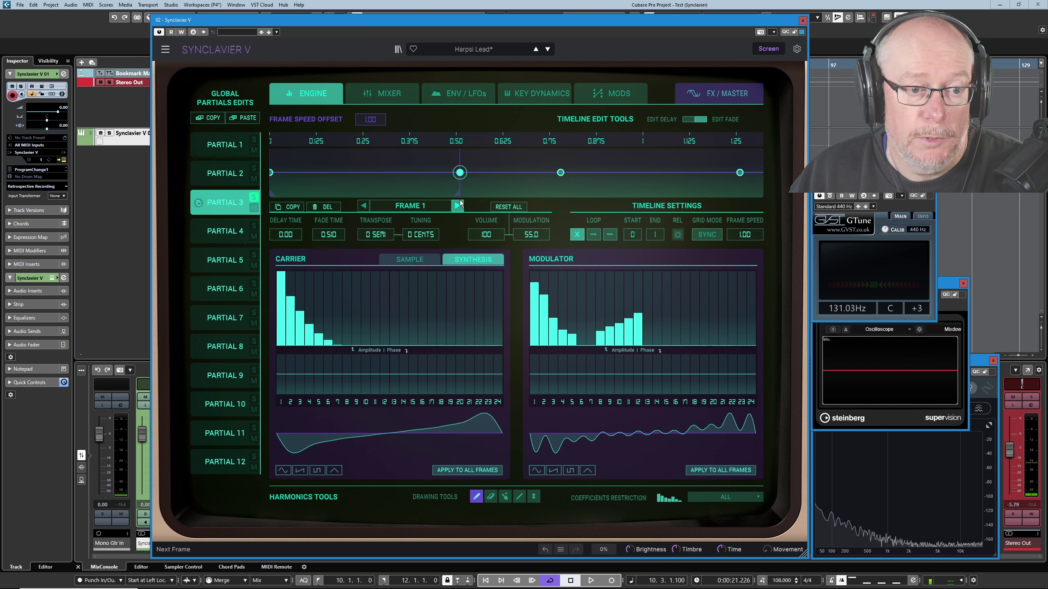
pyautogui.click(458, 205)
pyautogui.click(460, 205)
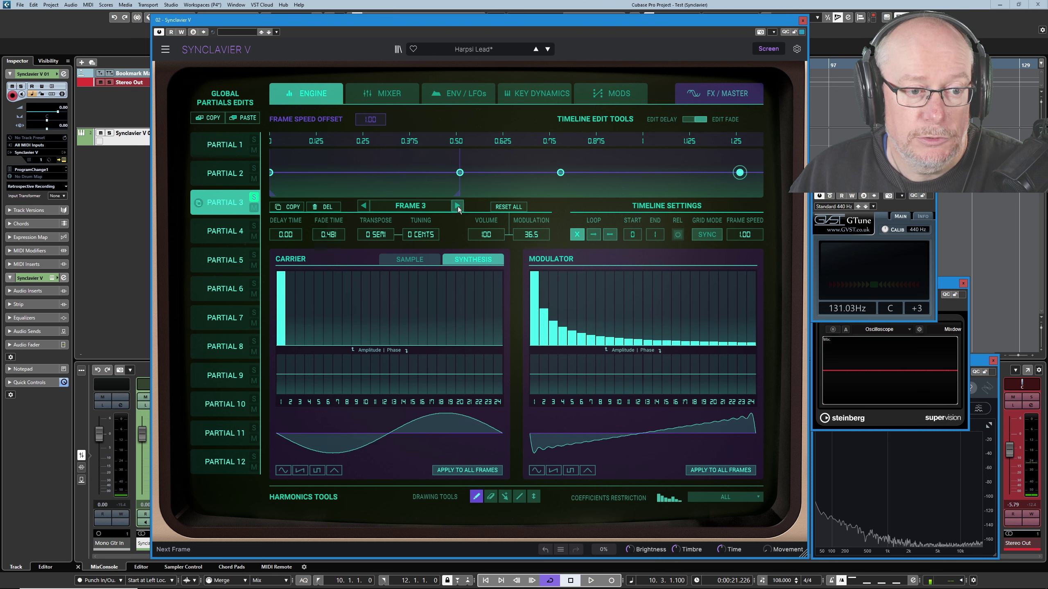
pyautogui.click(363, 210)
pyautogui.click(364, 210)
pyautogui.click(364, 209)
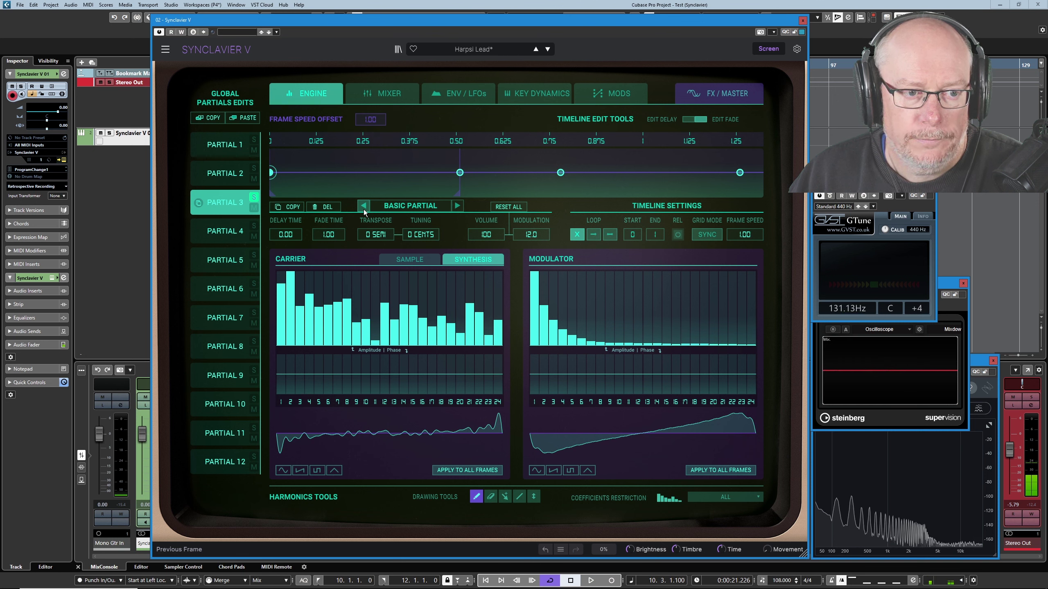
# Step: Select the first and Frame 1 timeline points, then solo Partials 1 and 2 alongside Partial 3
pyautogui.click(273, 174)
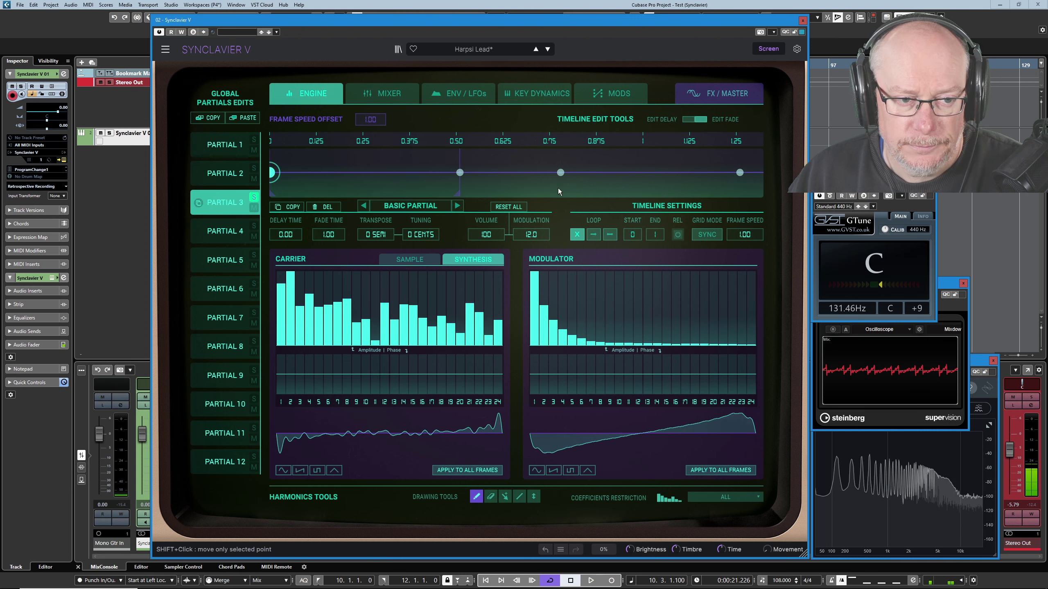
pyautogui.click(459, 173)
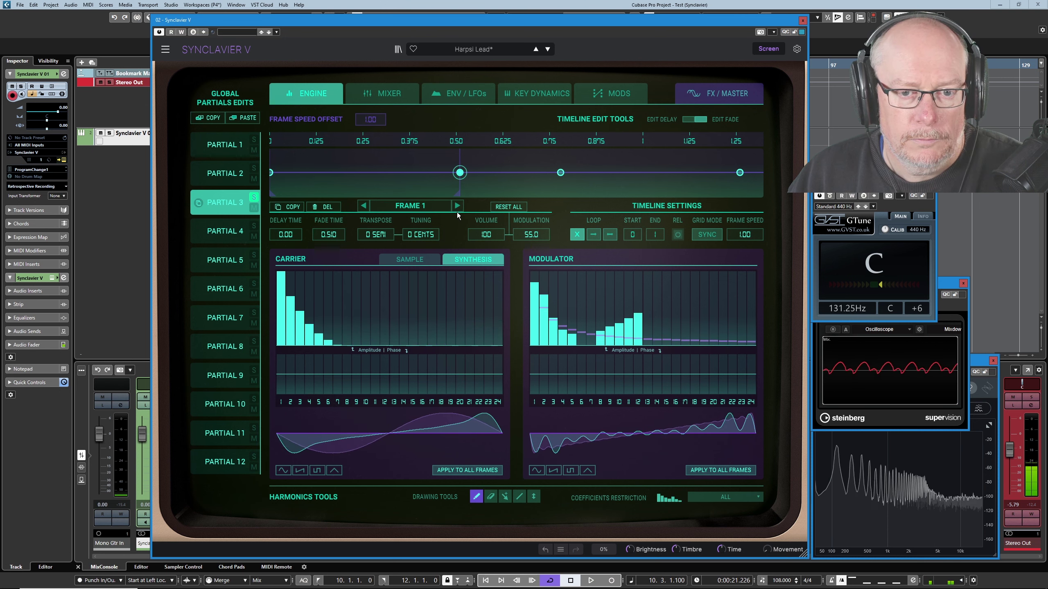
pyautogui.click(253, 168)
pyautogui.click(254, 141)
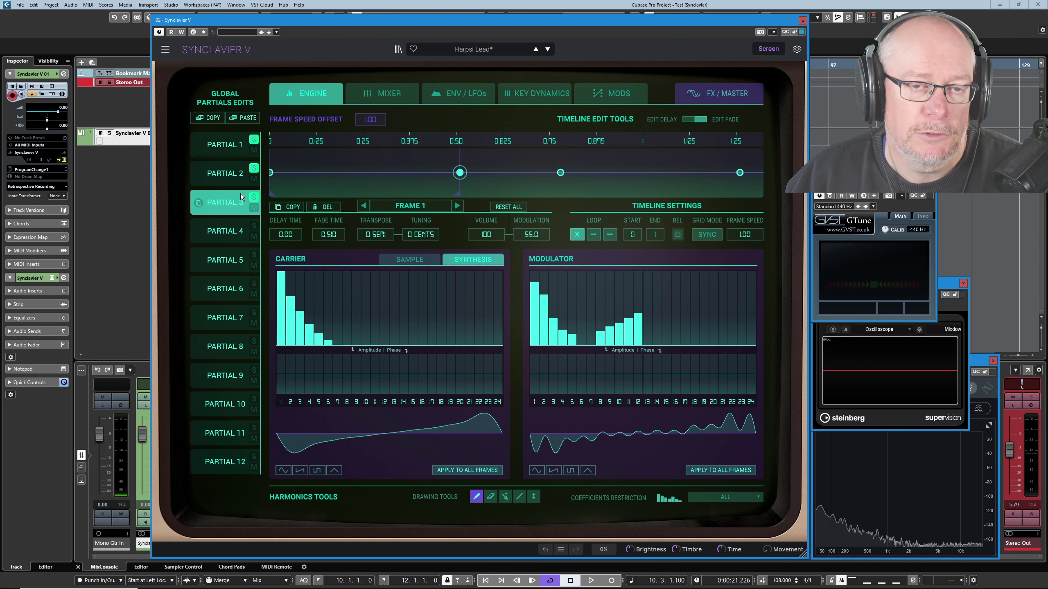
pyautogui.click(255, 168)
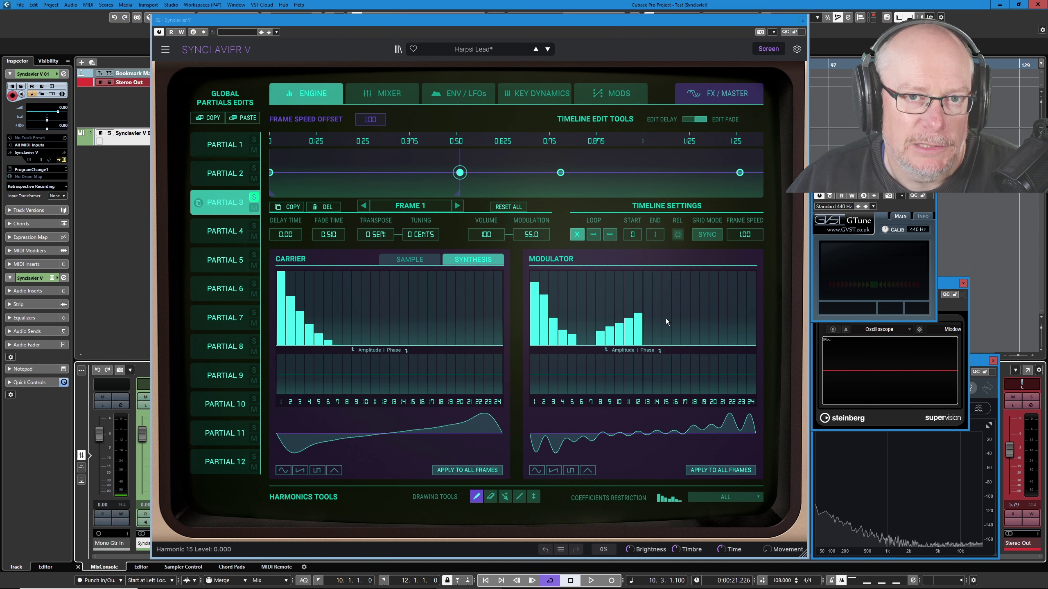
pyautogui.click(397, 94)
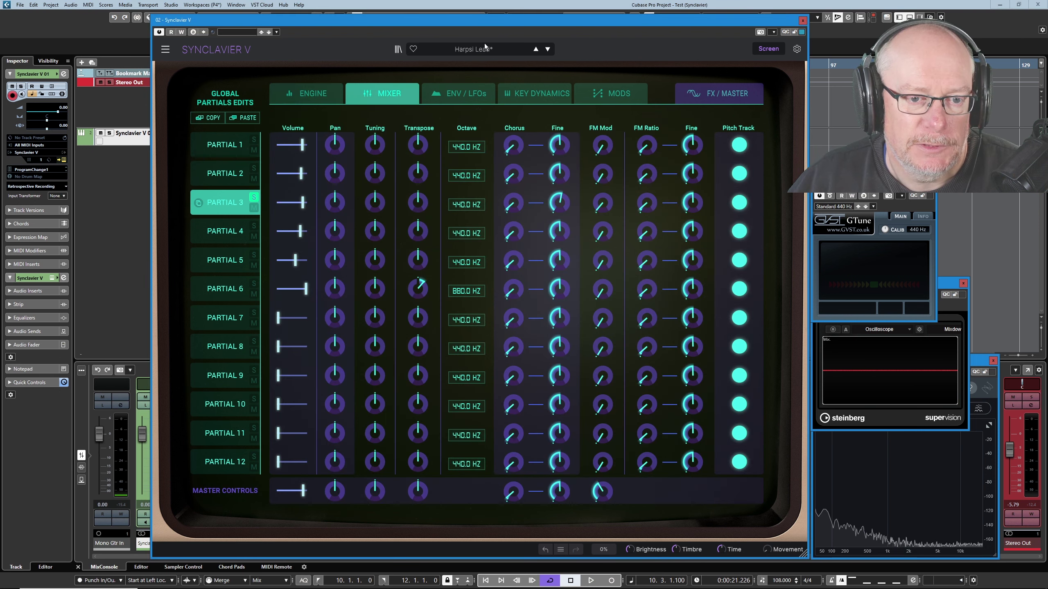
# Step: Raise Partial 3's FM Mod knob on the Mixer page to 0.028
pyautogui.moveTo(602, 210)
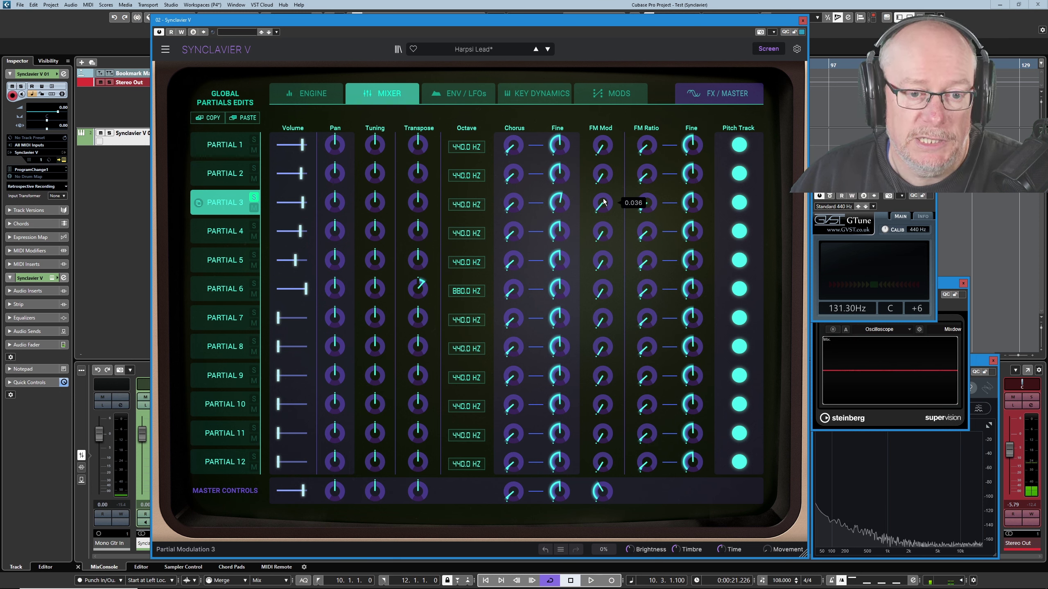
pyautogui.moveTo(603, 201); pyautogui.dragTo(604, 206)
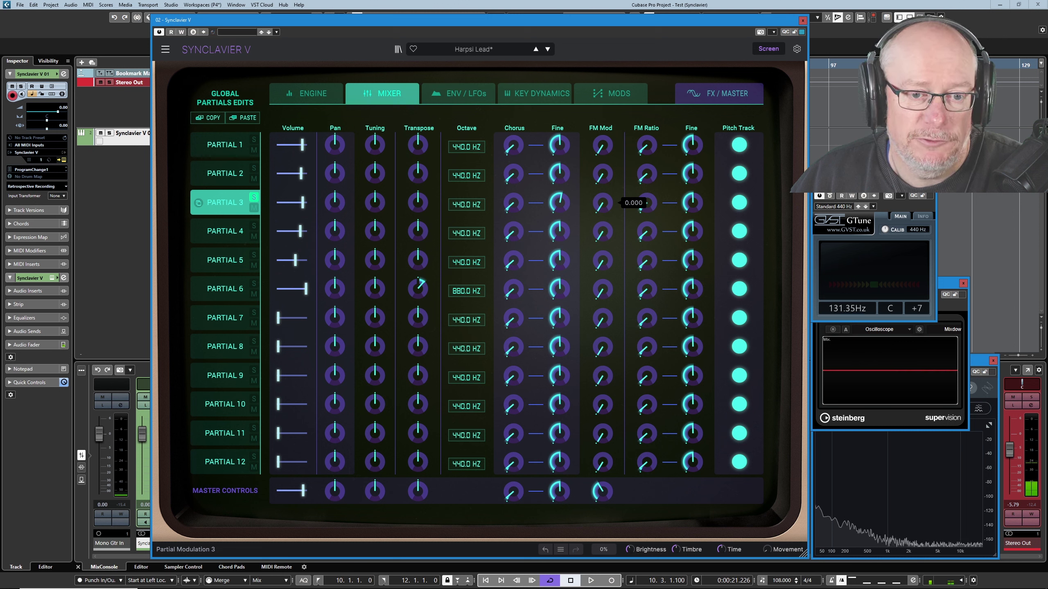
pyautogui.moveTo(604, 206); pyautogui.dragTo(604, 204)
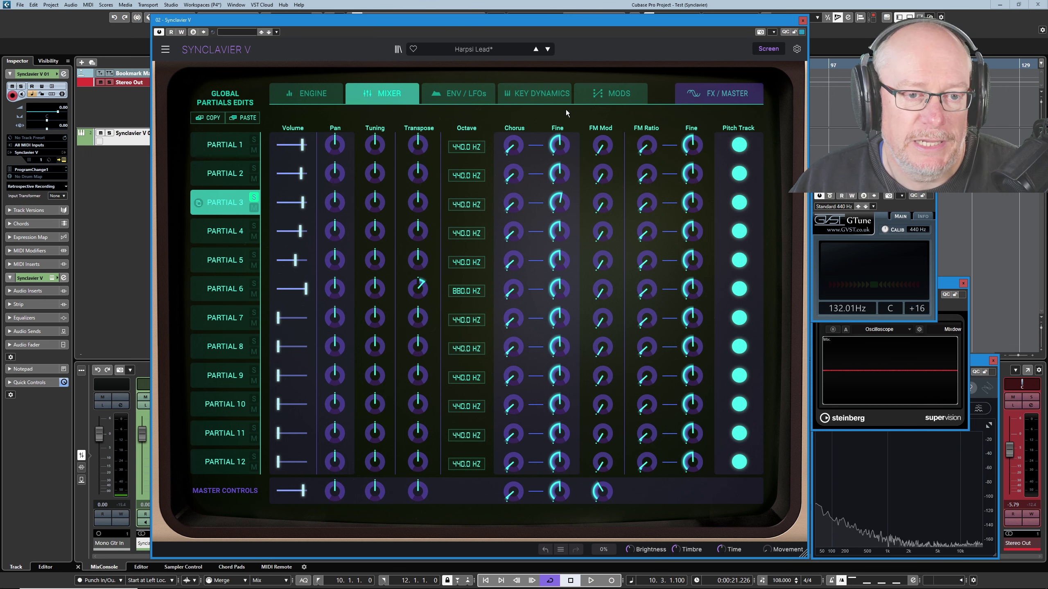
# Step: Show the Mods page, with velocity driving volume at 0.216 and 0.337 on Partials 5 and 6
pyautogui.click(624, 94)
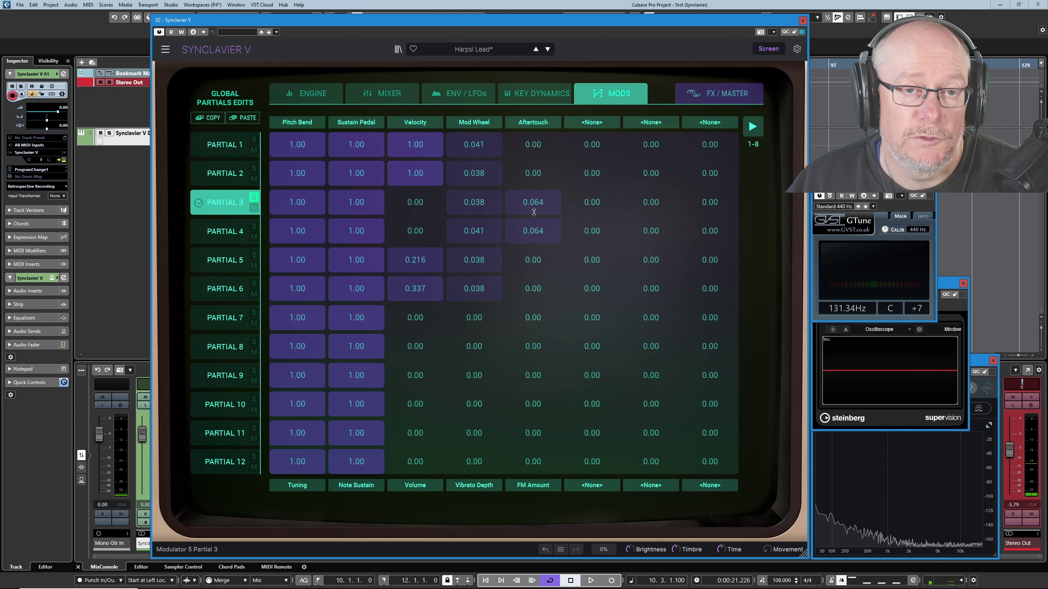
pyautogui.click(475, 97)
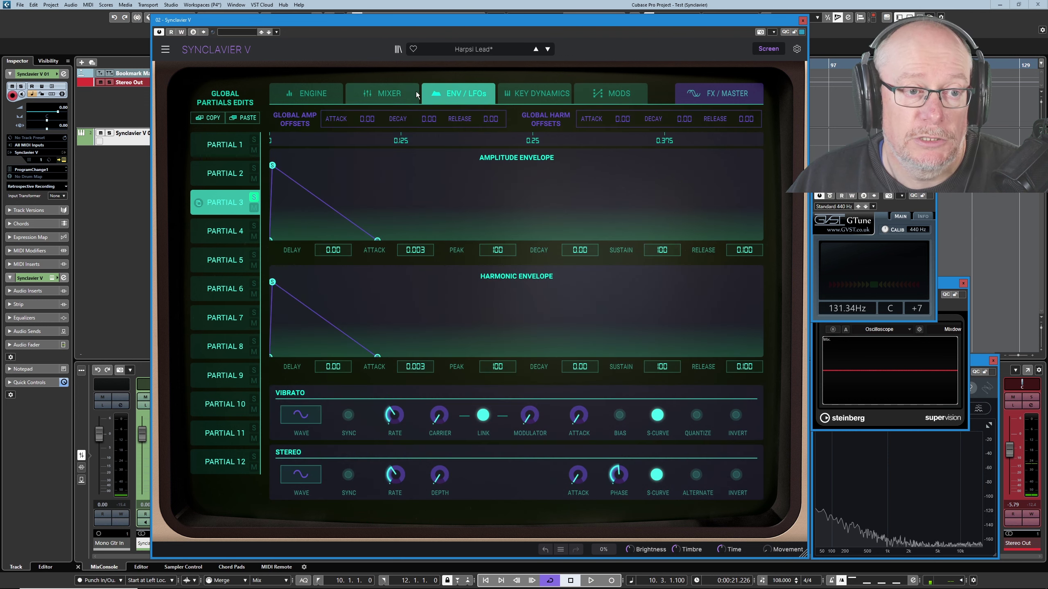
pyautogui.click(415, 94)
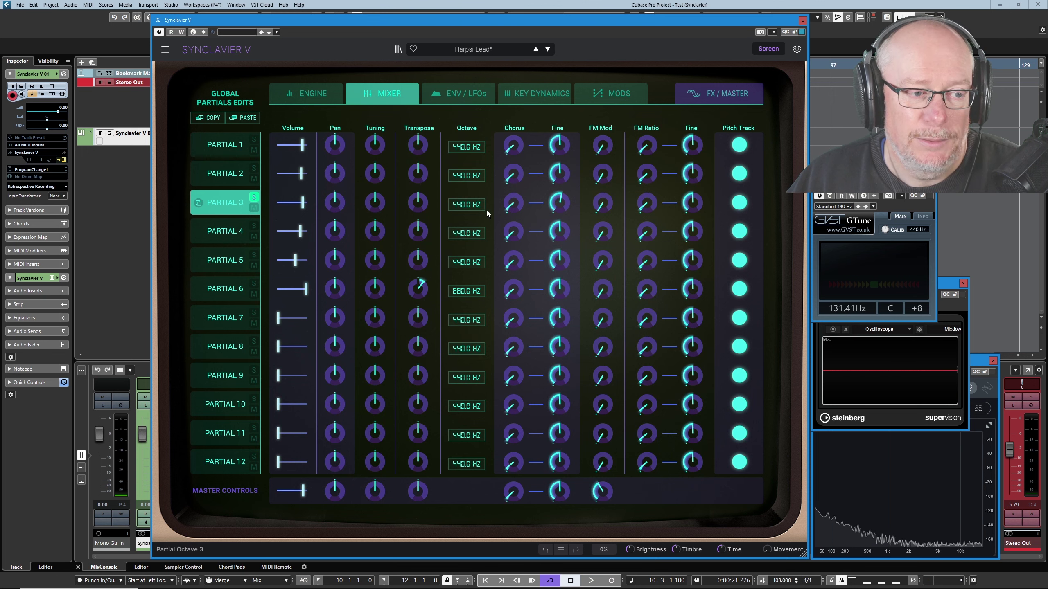
pyautogui.moveTo(606, 208)
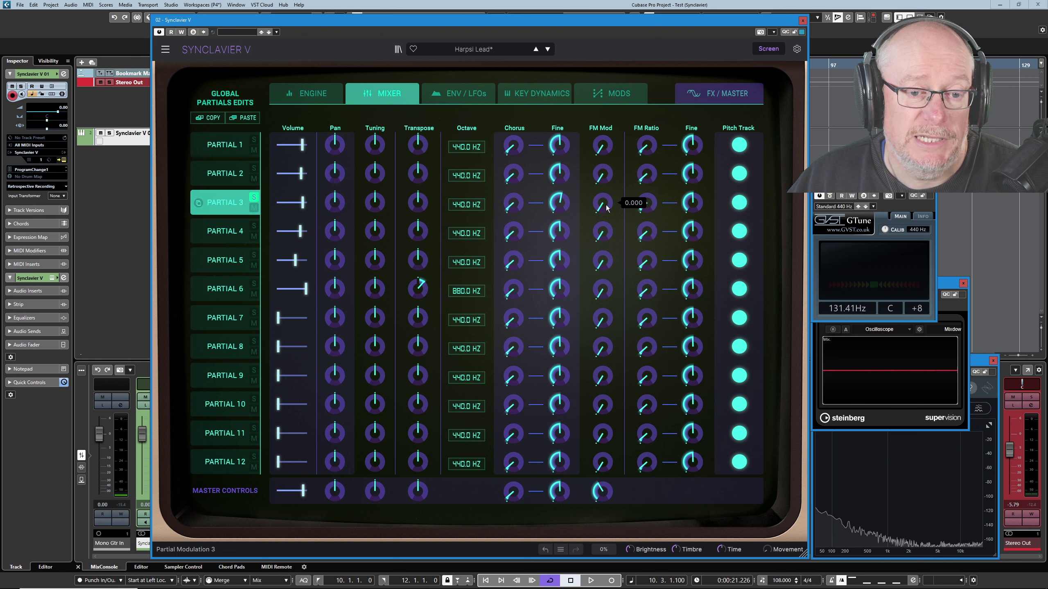
pyautogui.click(546, 49)
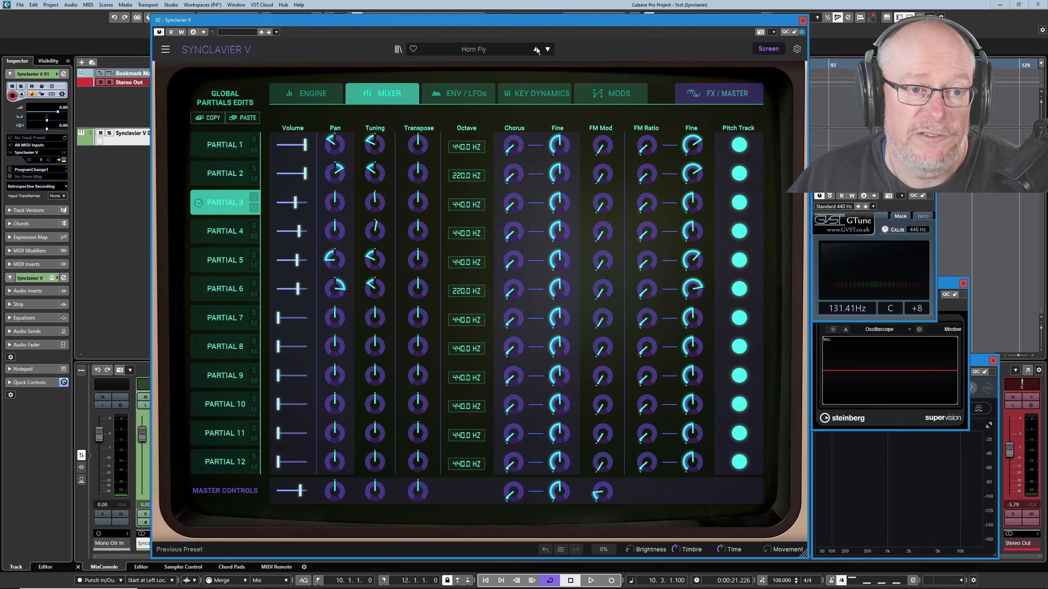
pyautogui.click(536, 49)
pyautogui.click(254, 196)
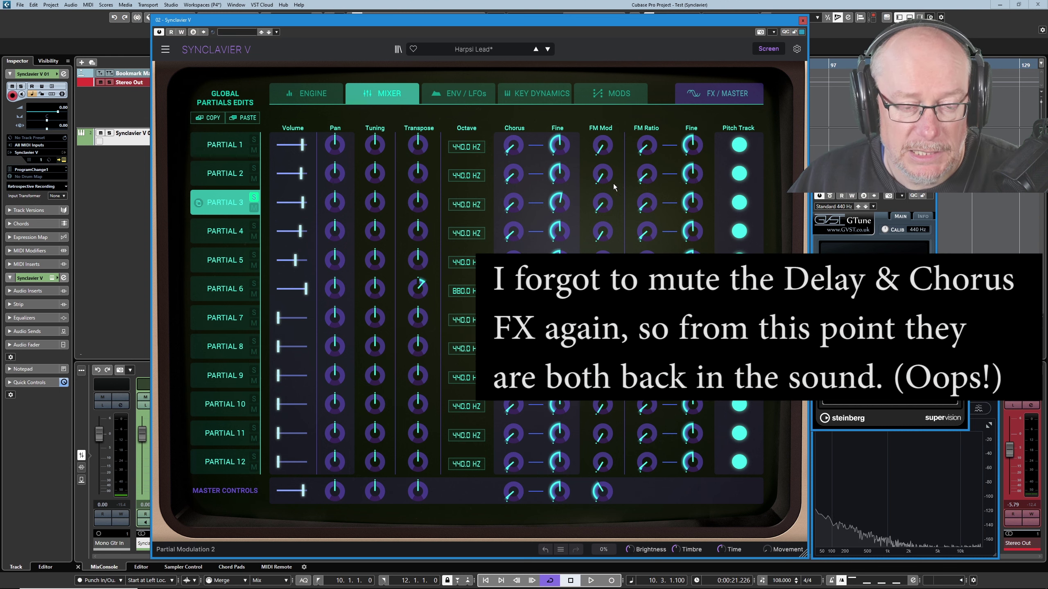
# Step: Check Partial 3's FM modulation on the Mixer page, now reading 0.036
pyautogui.moveTo(599, 211)
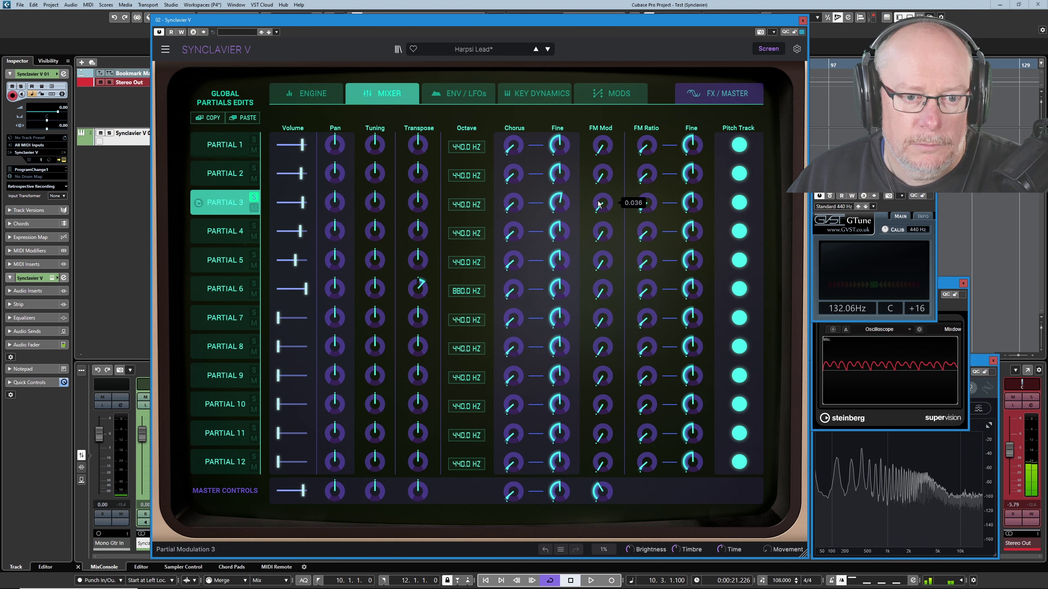
# Step: Show the Mods matrix, with velocity driving volume at 1.00 for Partials 1–2 and 0.00 for 3–4
pyautogui.click(621, 95)
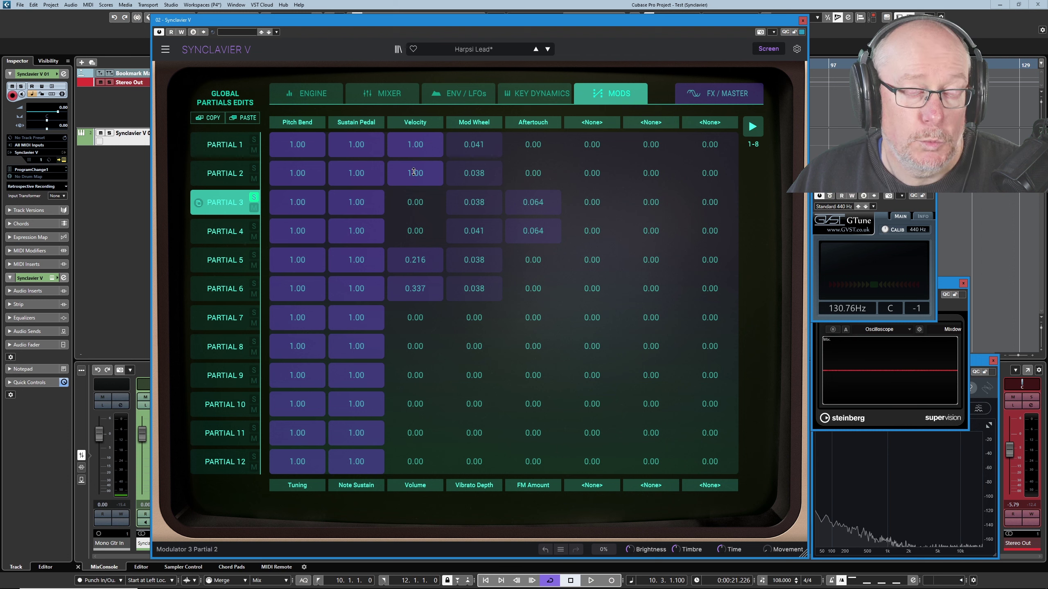
# Step: Solo then release Partials 1 and 2, and show Partial 4's engine settings with 0 transpose and 0 cents
pyautogui.click(254, 168)
pyautogui.click(255, 140)
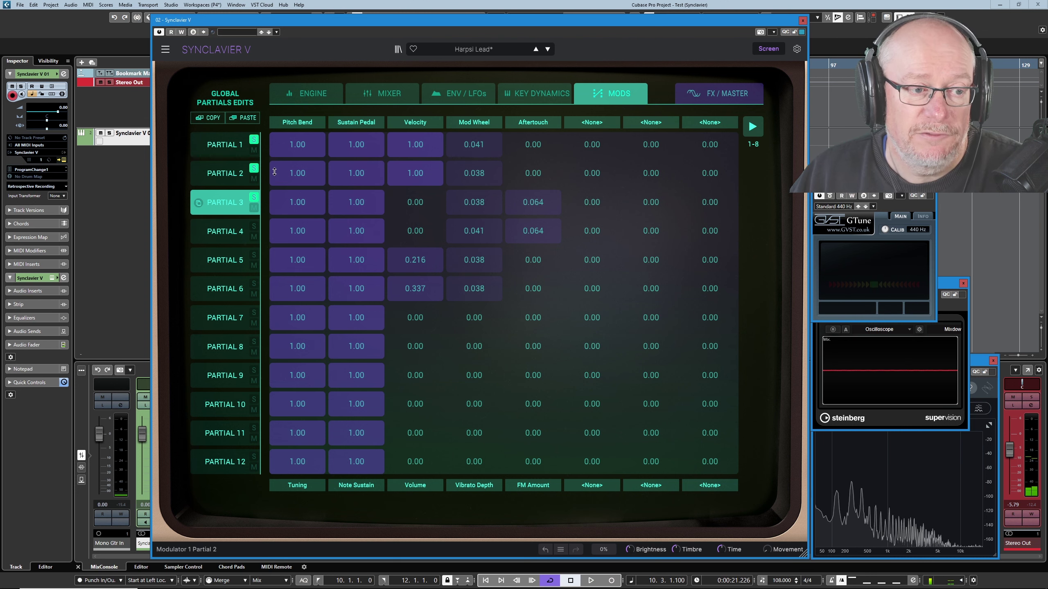
pyautogui.click(254, 170)
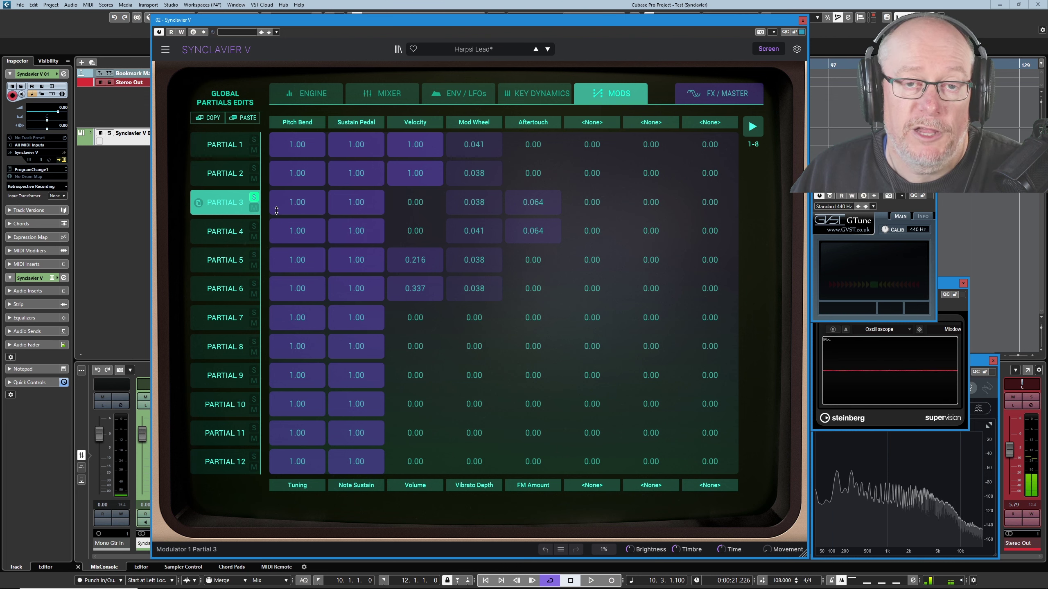
pyautogui.click(225, 231)
pyautogui.click(306, 93)
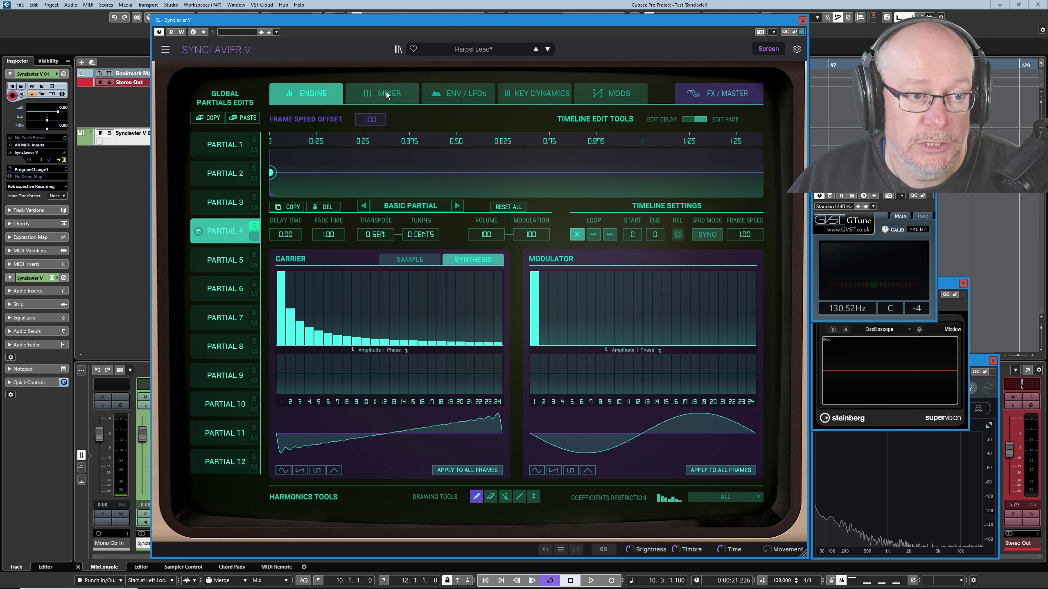
# Step: Solo Partials 1, 2 and 3 to hear them together with Partial 4
pyautogui.click(254, 139)
pyautogui.click(254, 168)
pyautogui.click(253, 197)
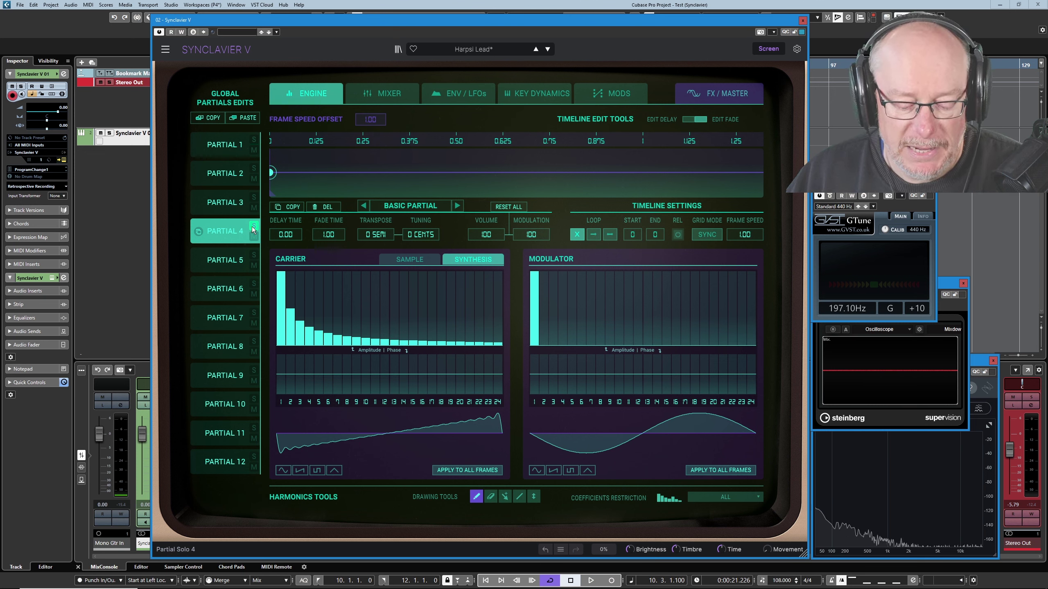
pyautogui.click(462, 93)
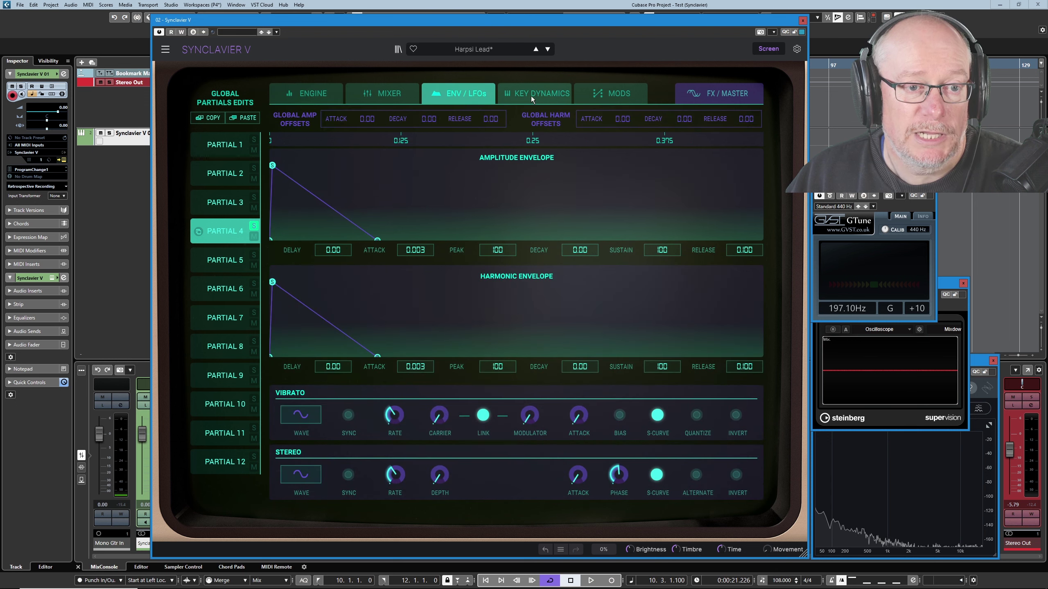
# Step: Review Partial 4's modulation amounts, then its carrier and modulator harmonic engine settings
pyautogui.click(617, 93)
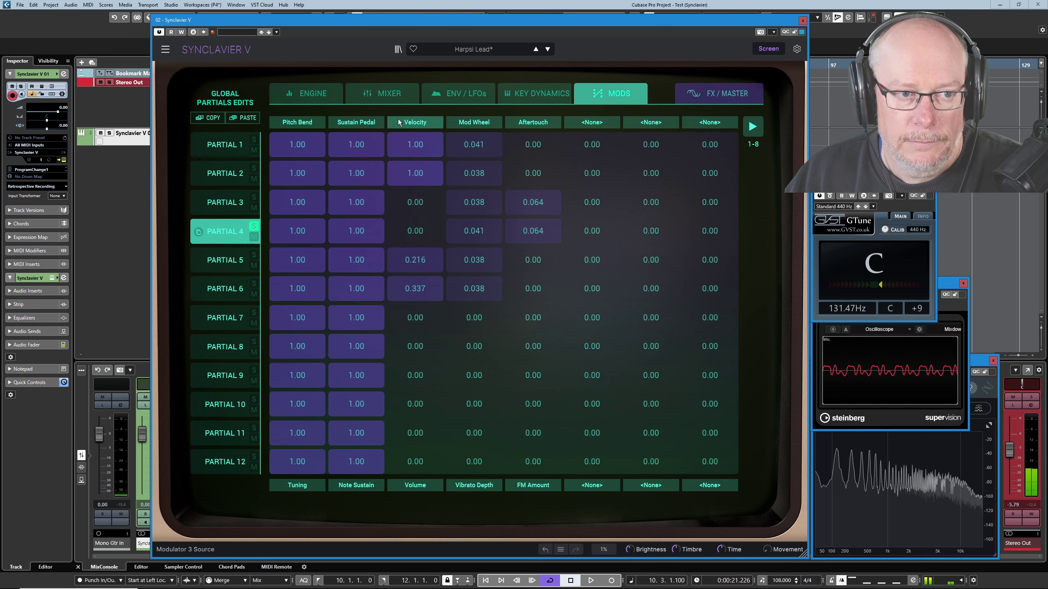
pyautogui.click(401, 100)
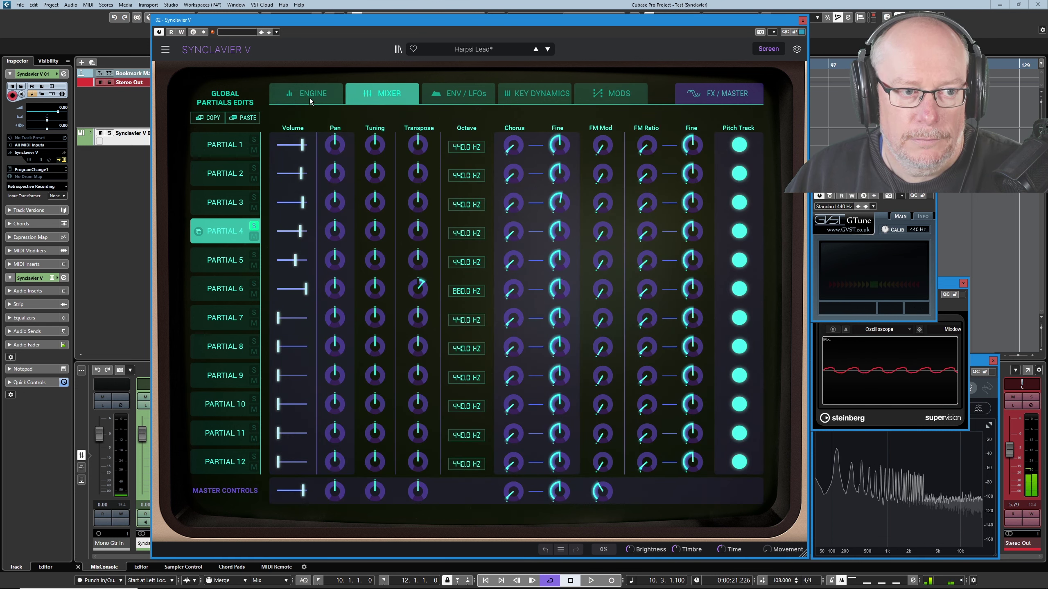
pyautogui.click(311, 101)
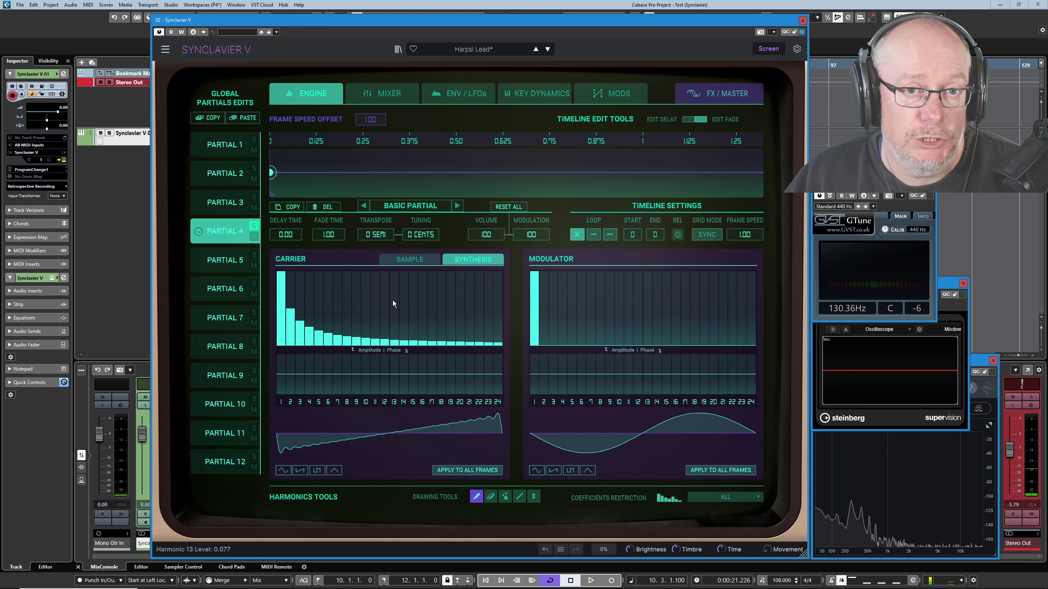
pyautogui.click(256, 256)
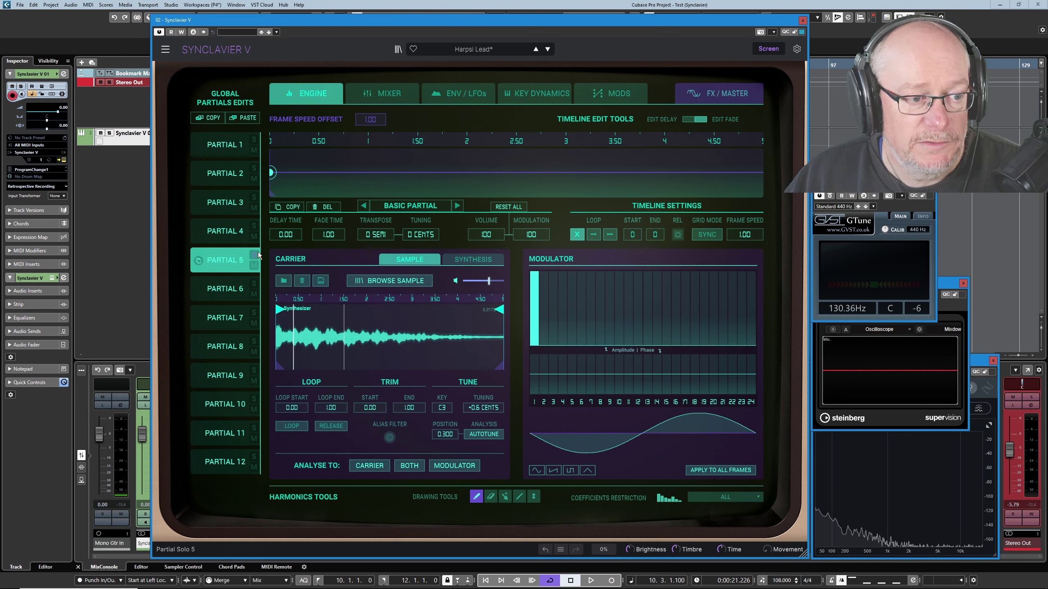
# Step: Solo Partial 5 to hear its sampled Synthesizer carrier alone
pyautogui.click(253, 256)
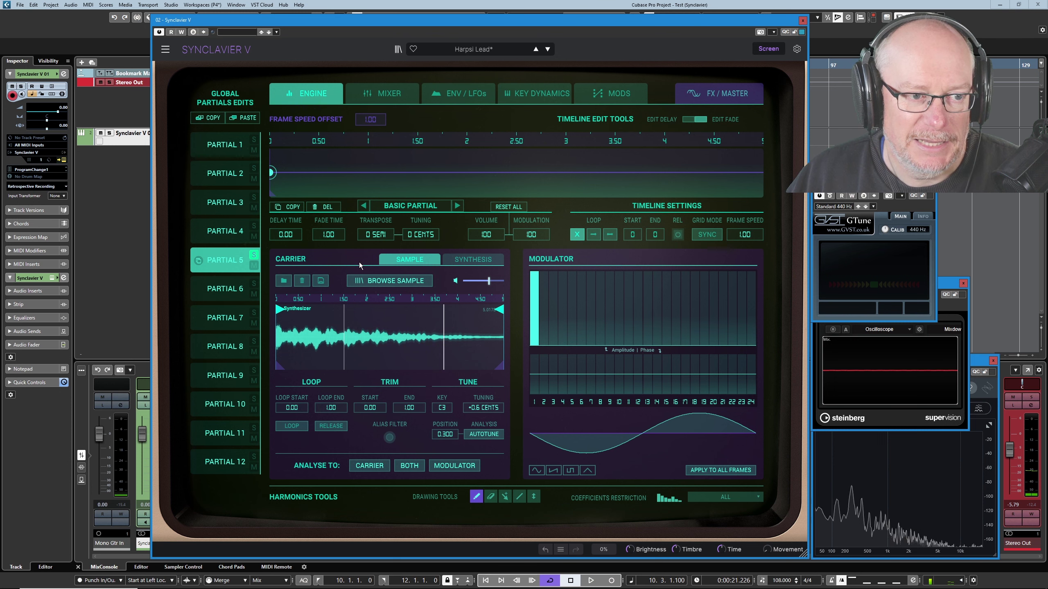
pyautogui.click(394, 96)
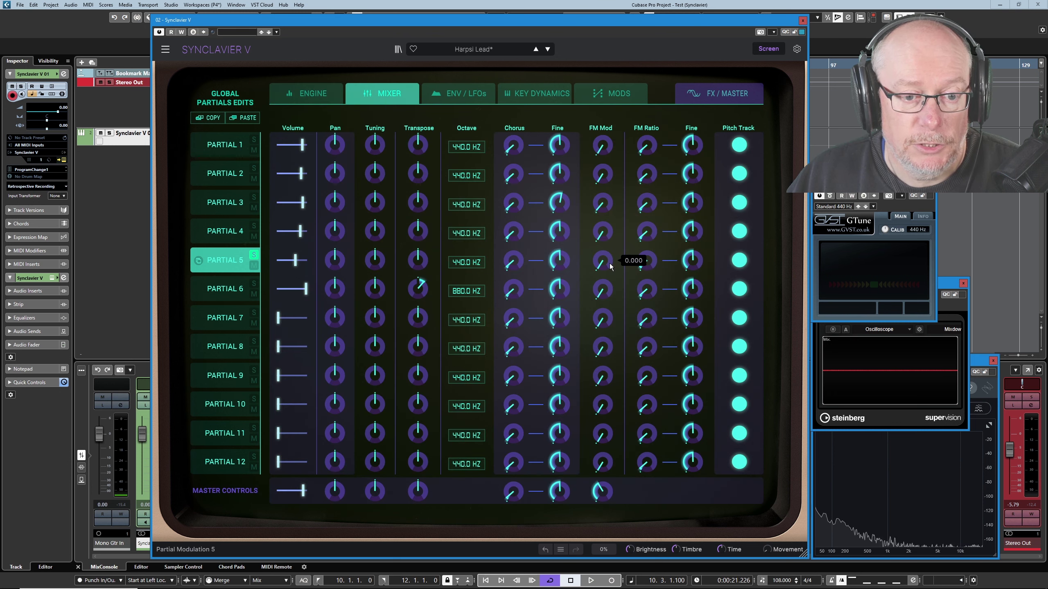
# Step: Show the Env / LFOs page and toggle Partial 5's solo on, off, and on again
pyautogui.click(451, 99)
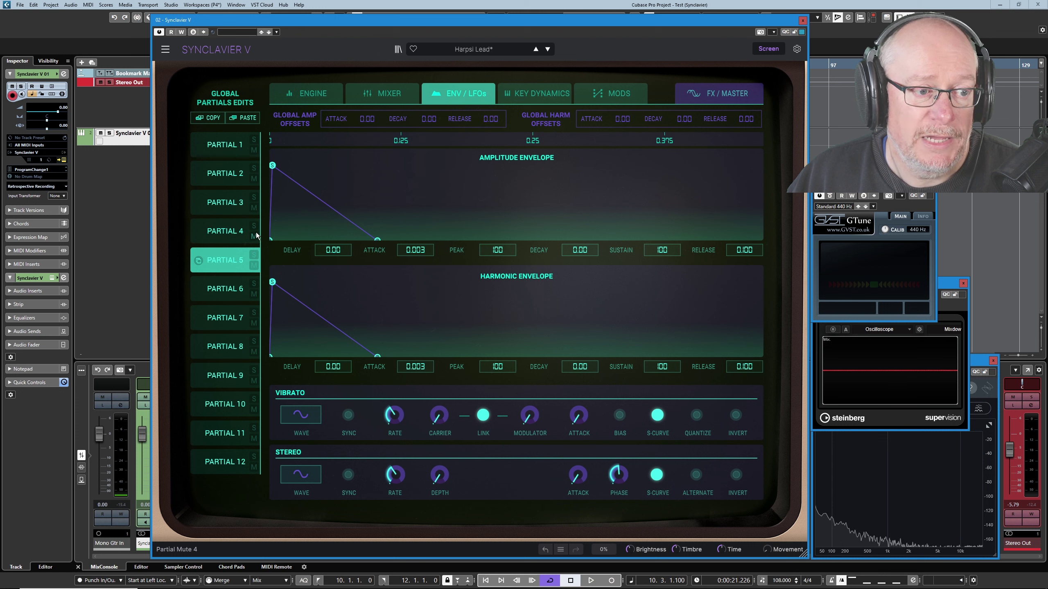
pyautogui.click(254, 198)
pyautogui.click(251, 167)
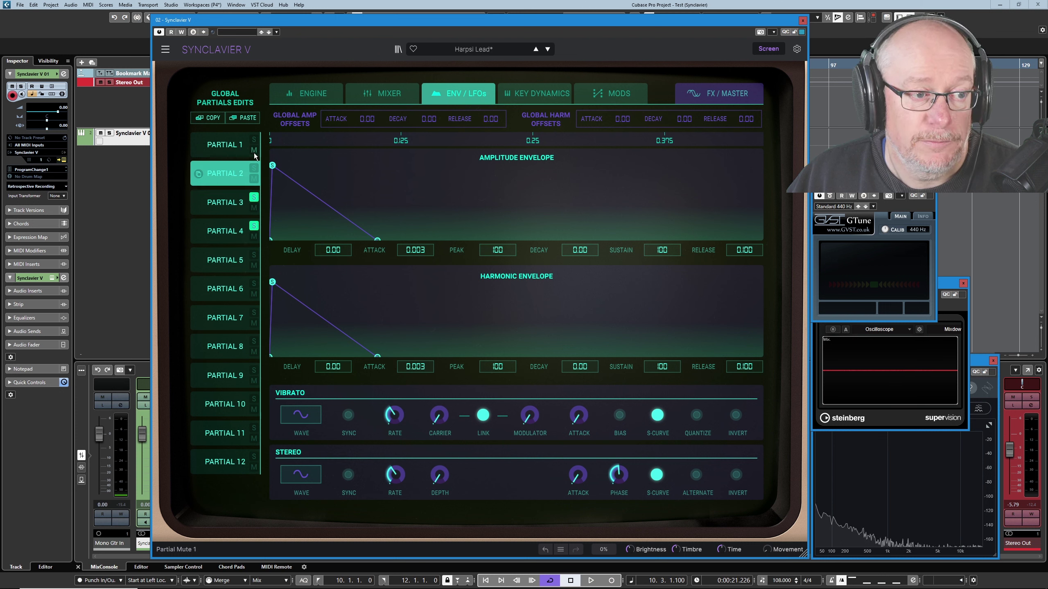
pyautogui.click(254, 139)
pyautogui.click(254, 167)
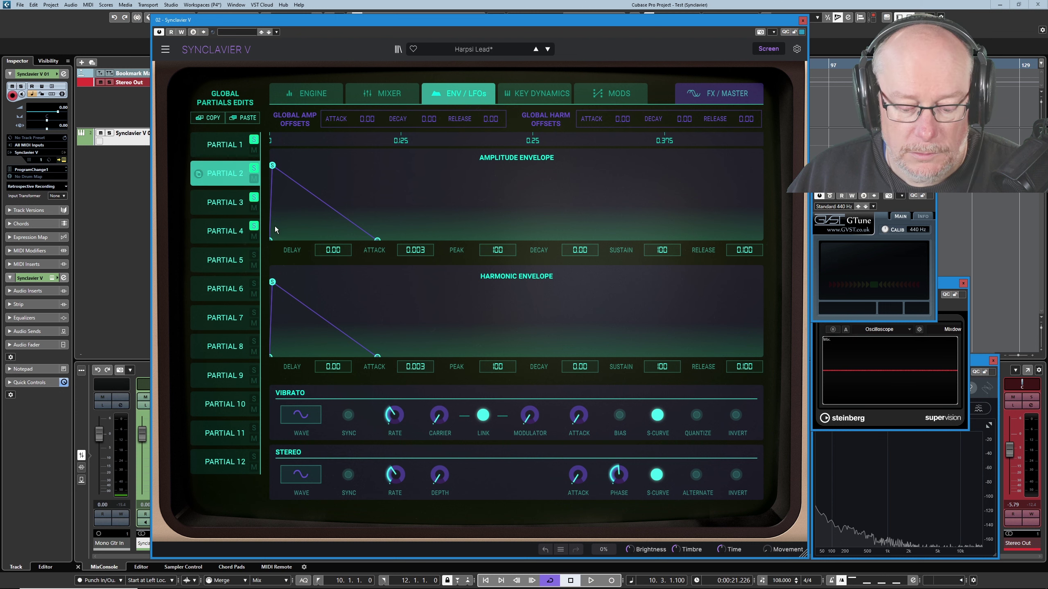
pyautogui.click(254, 256)
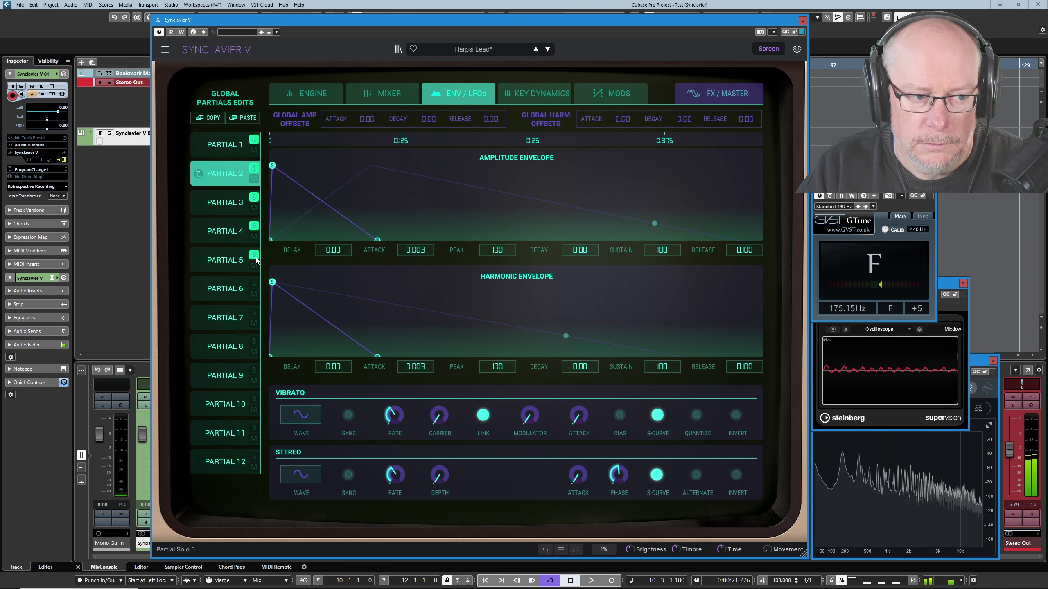
pyautogui.click(255, 257)
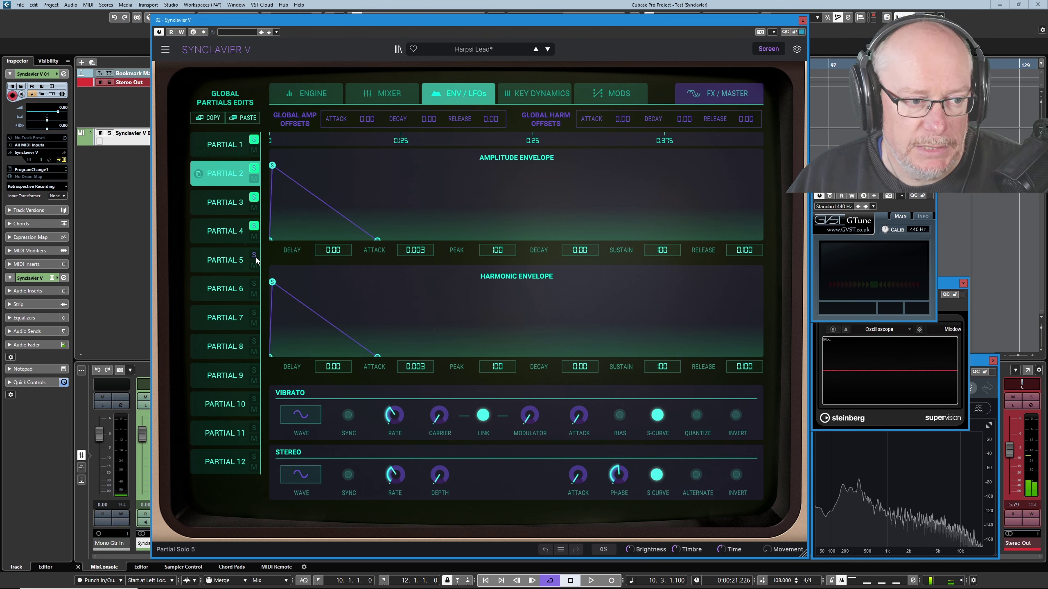
pyautogui.click(254, 226)
pyautogui.click(254, 197)
pyautogui.click(254, 169)
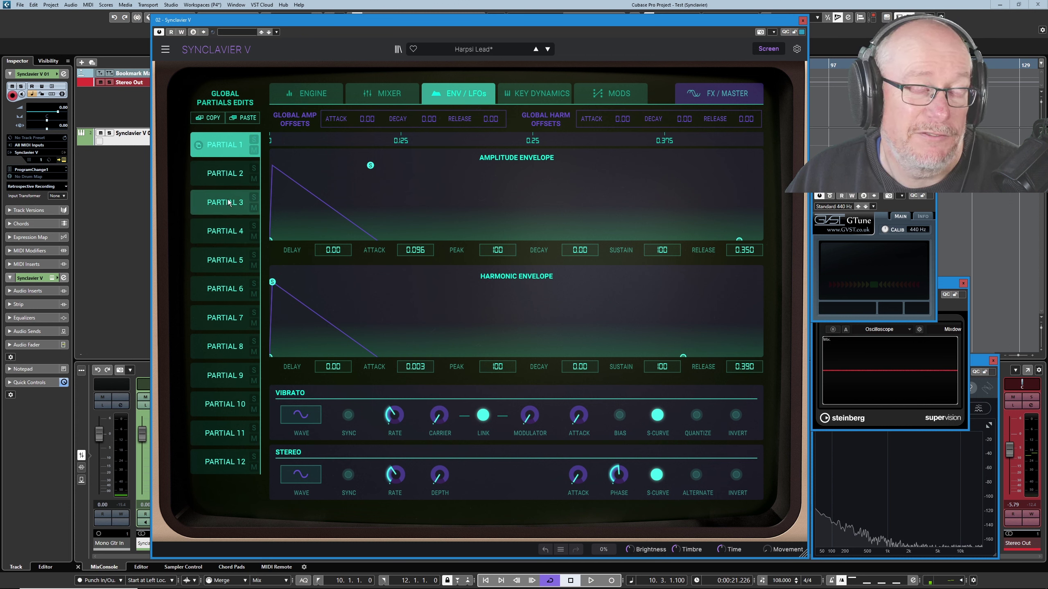
pyautogui.click(253, 254)
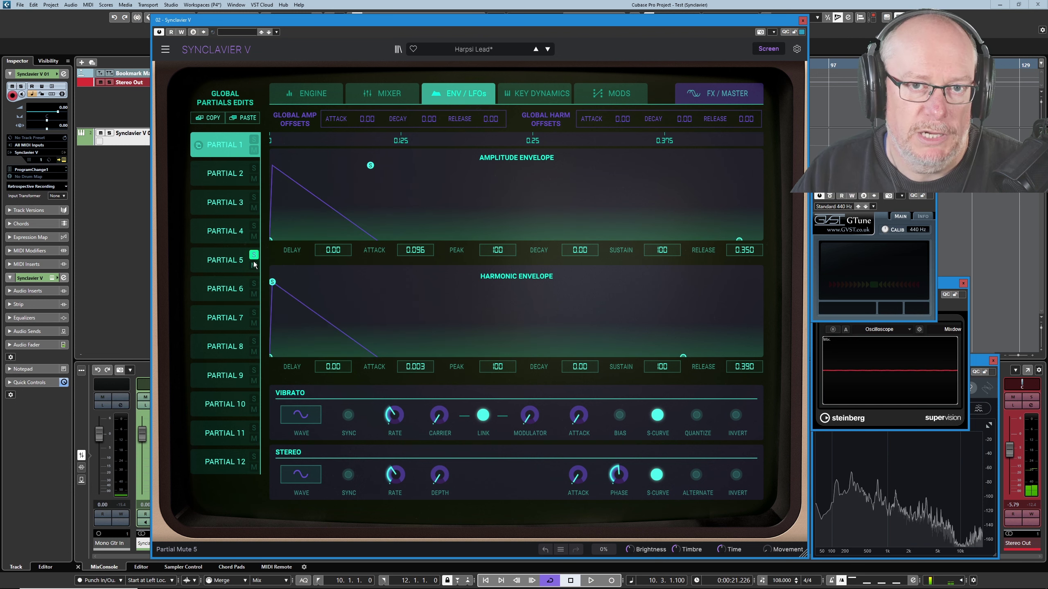
pyautogui.click(253, 255)
pyautogui.click(248, 288)
pyautogui.click(253, 284)
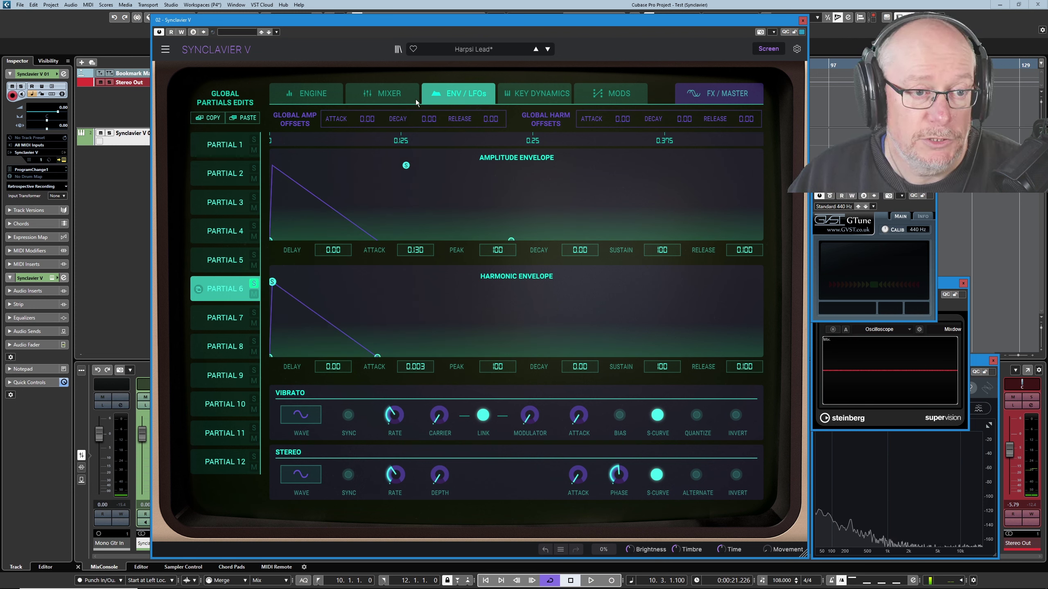
# Step: Solo Partial 6 and check its 880 Hz octave setting on the Mixer page
pyautogui.click(390, 95)
pyautogui.moveTo(566, 298)
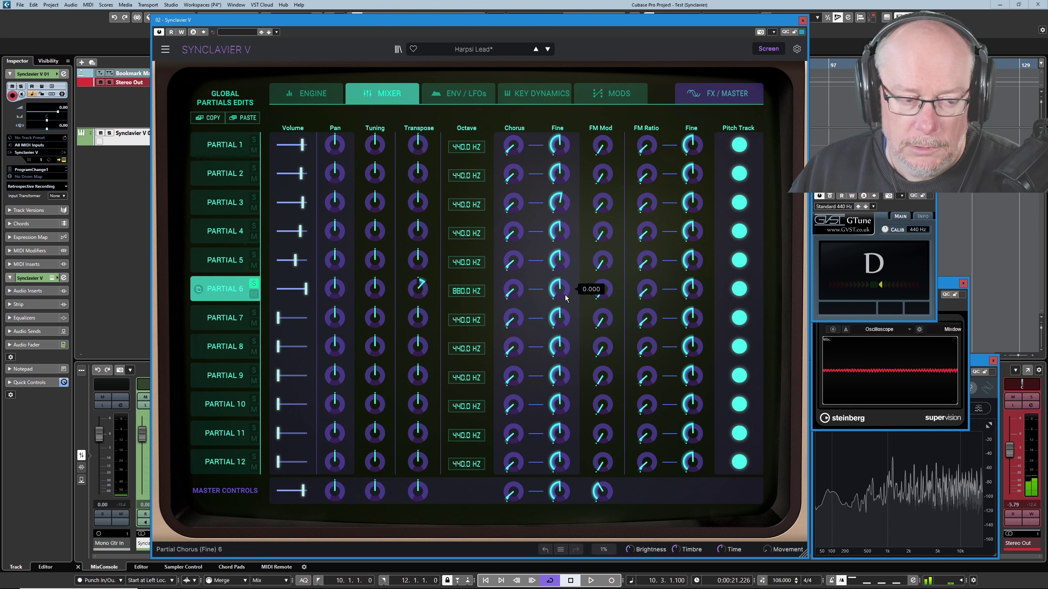
pyautogui.click(254, 285)
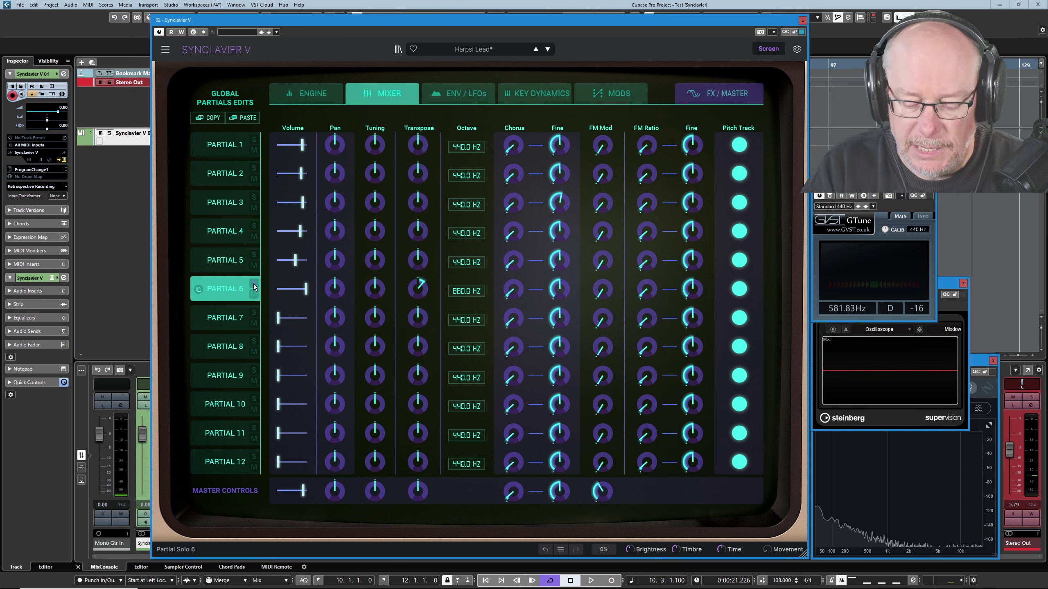